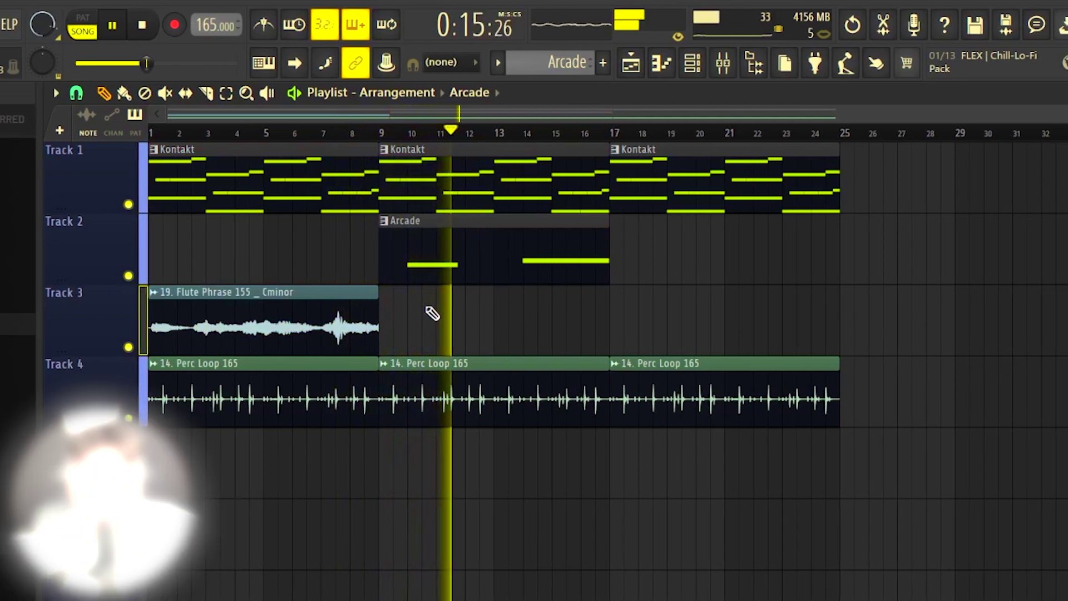
{"action": "left_click_drag", "start_coordinate": [439, 302], "coordinate": [556, 271]}
{"action": "left_click", "coordinate": [571, 276], "text": "ctrl"}
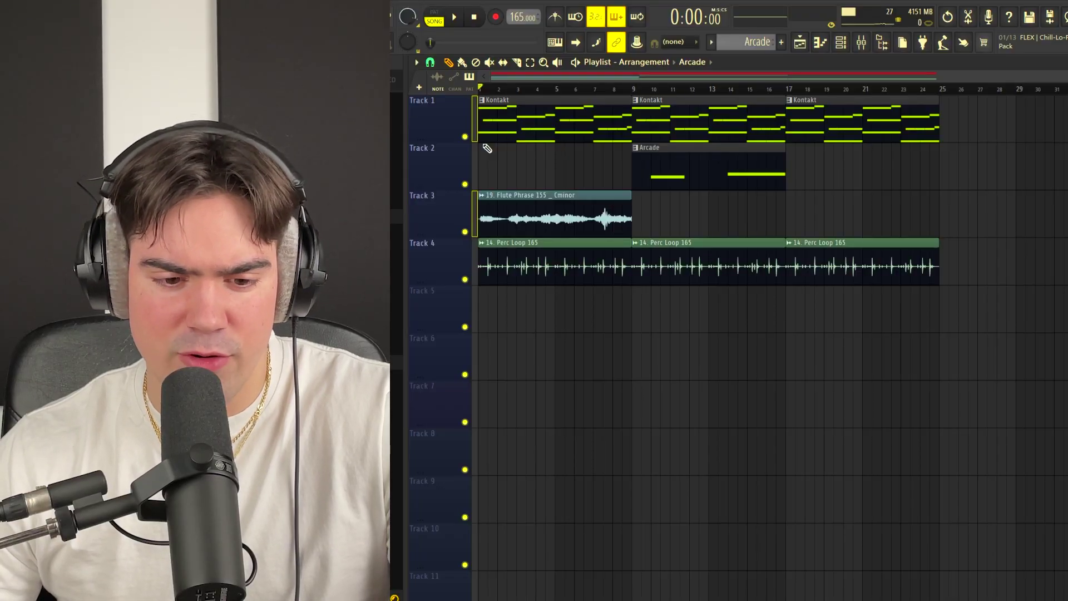
- Inspect the Kontakt channel's Evolution Jazz Archtop instrument and its preset list, and close the plugin window
{"action": "left_click", "coordinate": [840, 41]}
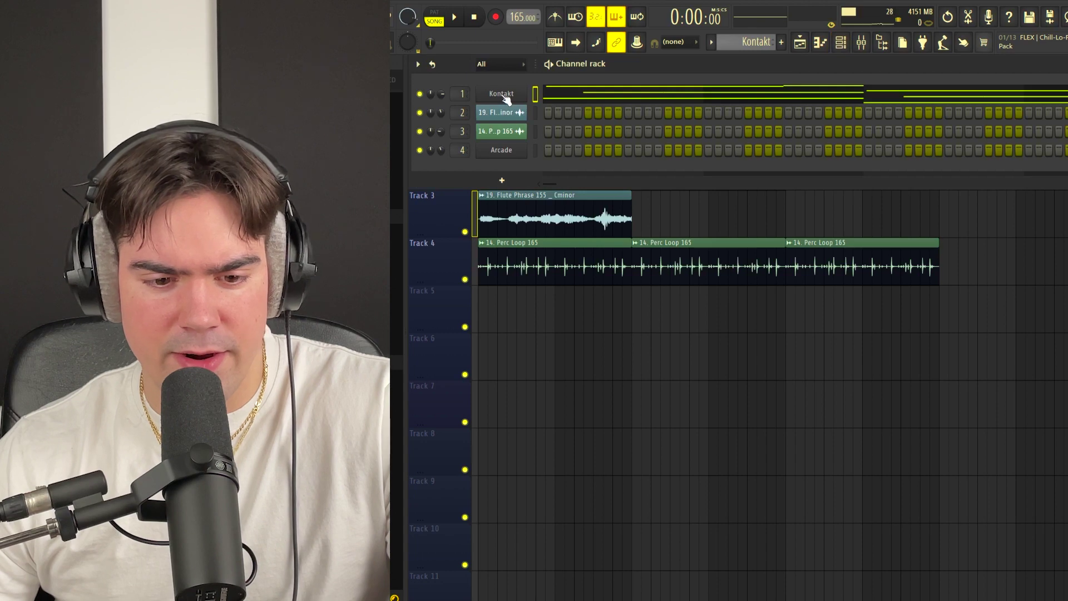
{"action": "left_click", "coordinate": [504, 94]}
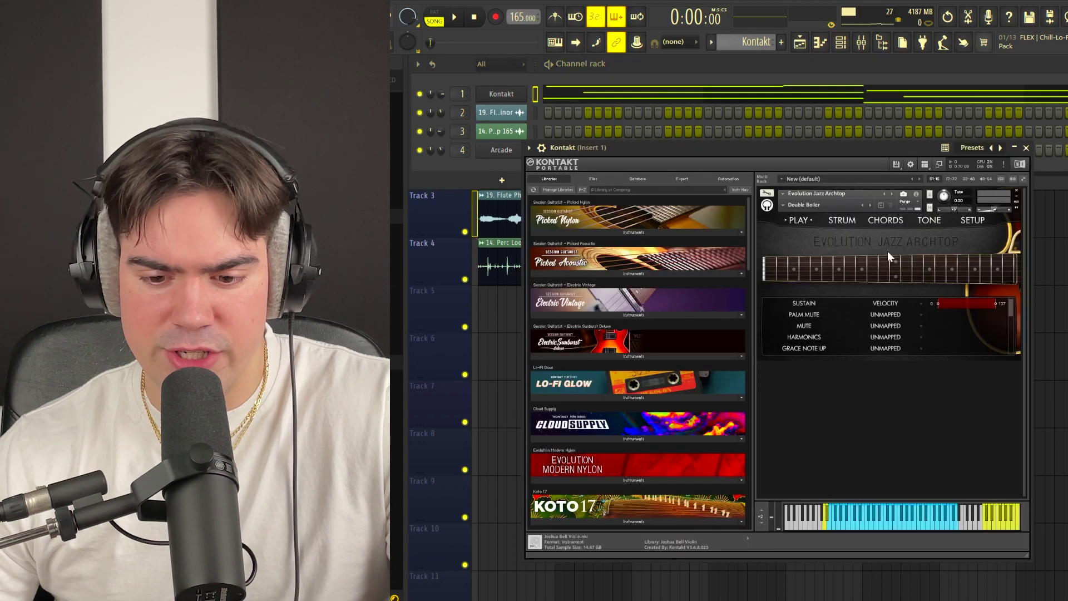
{"action": "left_click", "coordinate": [783, 205]}
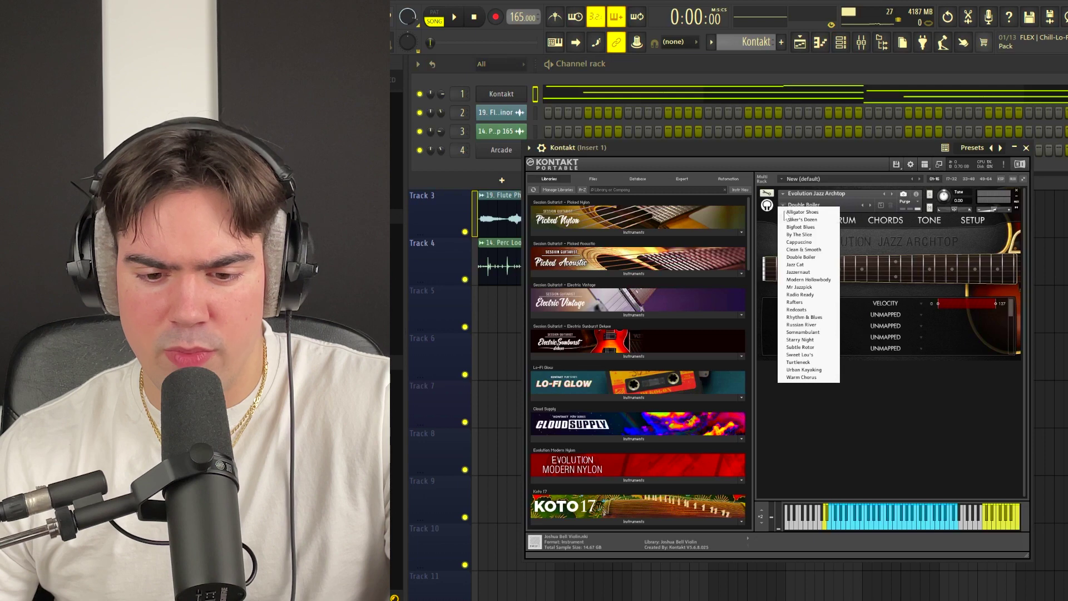
{"action": "left_click", "coordinate": [897, 257]}
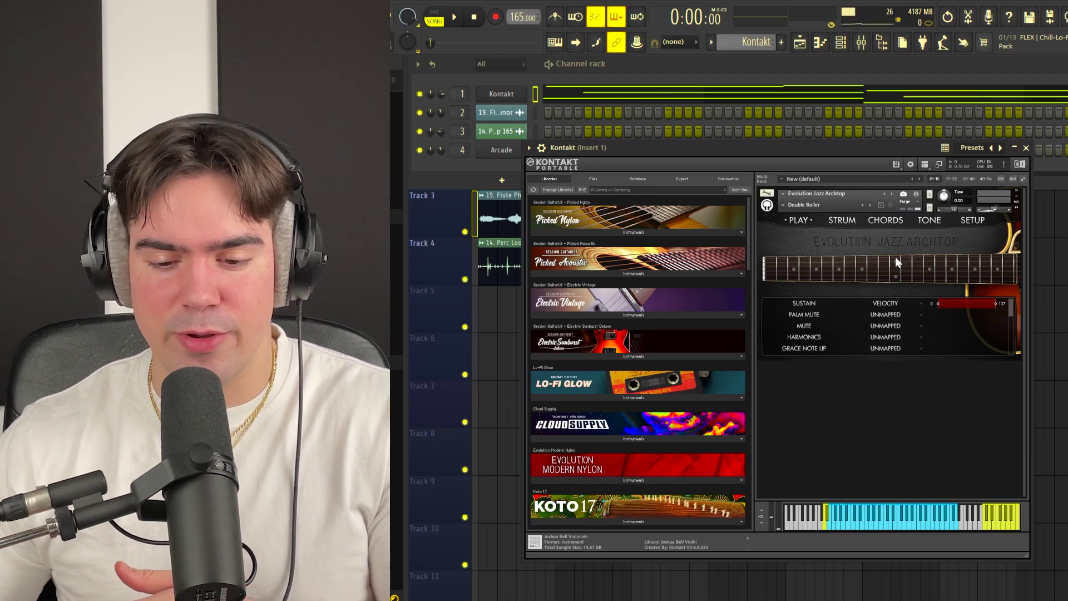
{"action": "left_click", "coordinate": [1027, 148]}
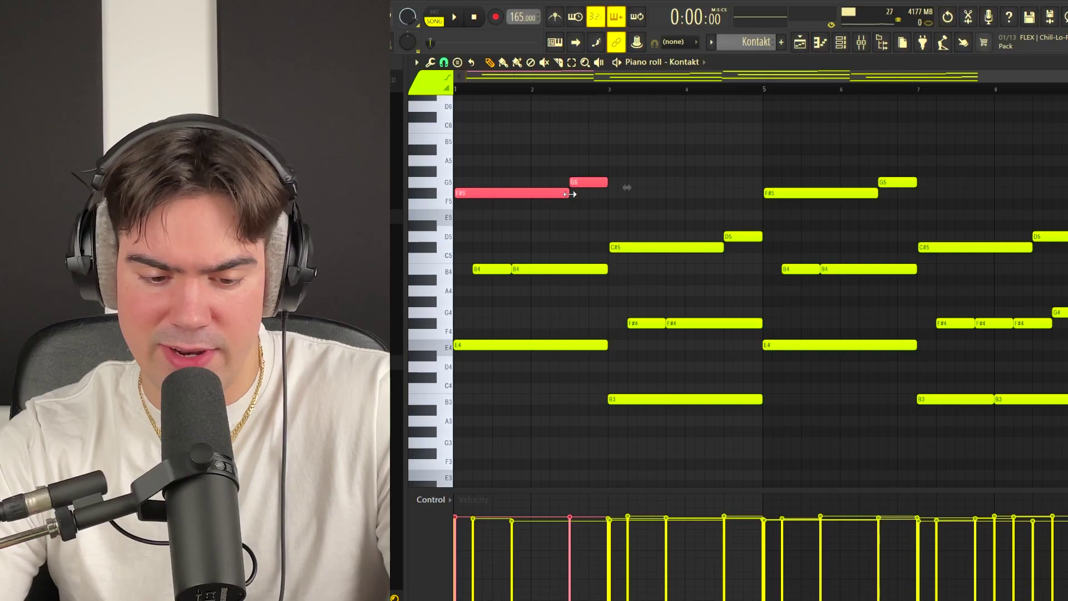
- Try the first chord's top two melody notes an octave lower, and return them to their original octave
{"action": "key", "text": "ctrl+Down"}
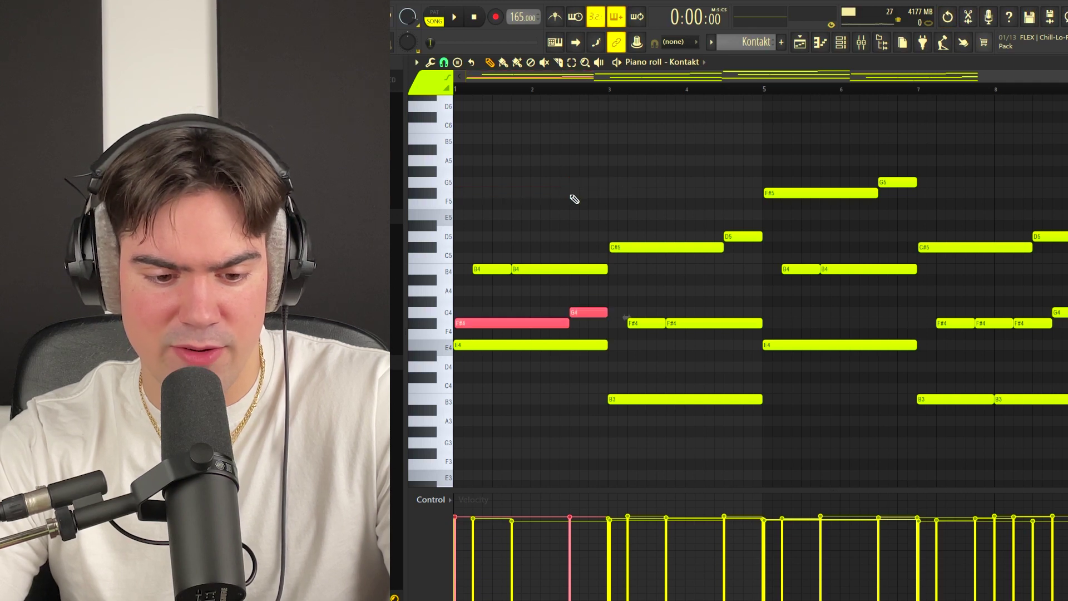
{"action": "key", "text": "shift+Up"}
{"action": "left_click", "coordinate": [574, 199], "text": "ctrl"}
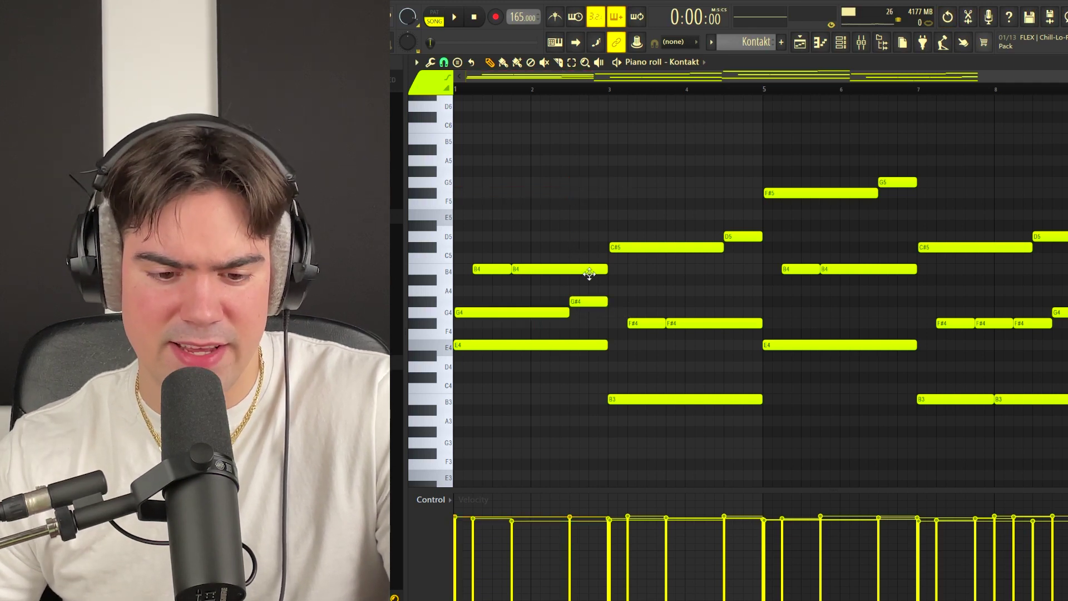
{"action": "left_click_drag", "start_coordinate": [577, 231], "coordinate": [458, 419]}
{"action": "left_click", "coordinate": [534, 329], "text": "ctrl"}
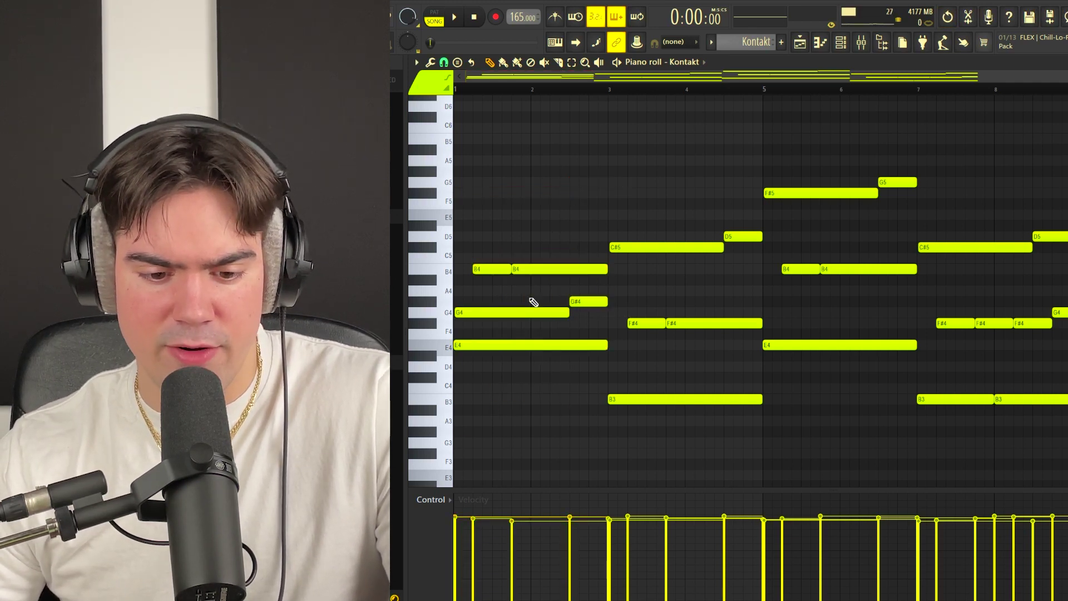
{"action": "left_click_drag", "start_coordinate": [603, 285], "coordinate": [546, 322]}
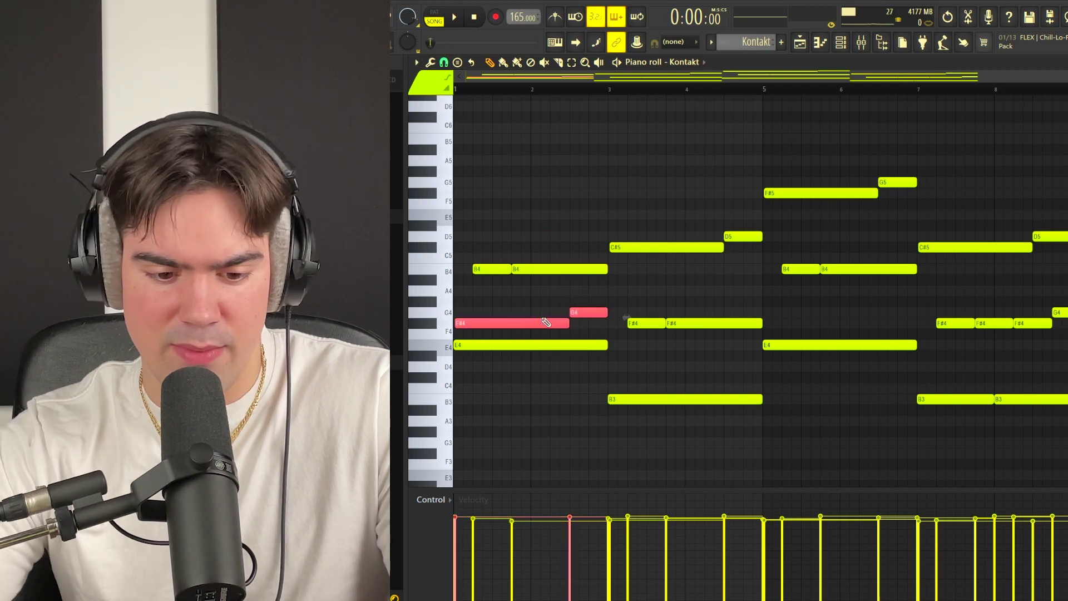
{"action": "key", "text": "ctrl+Up"}
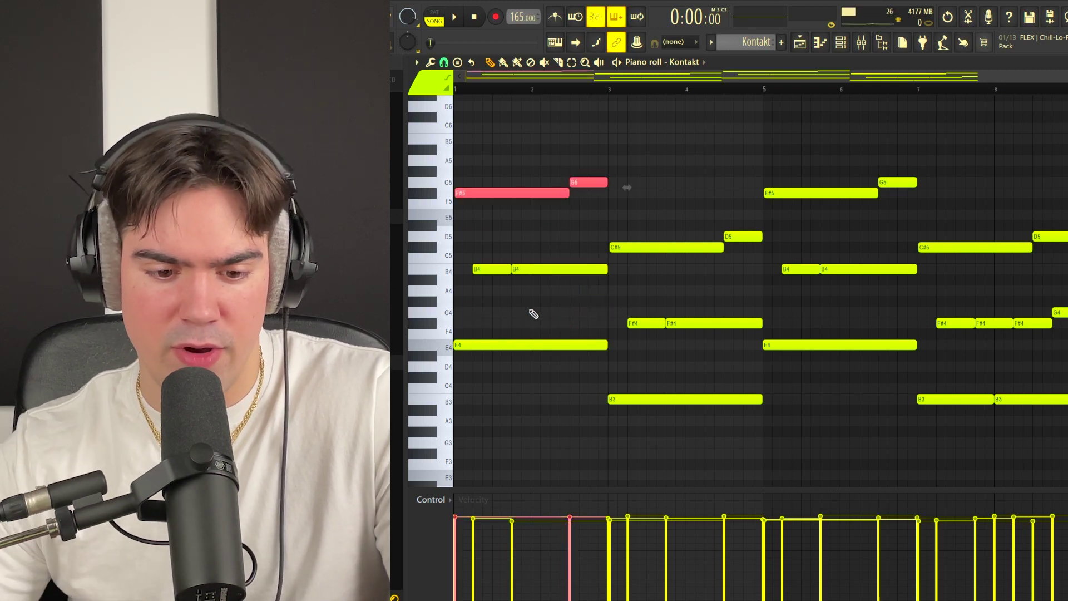
{"action": "left_click_drag", "start_coordinate": [584, 165], "coordinate": [582, 272]}
{"action": "left_click_drag", "start_coordinate": [549, 230], "coordinate": [549, 274]}
{"action": "left_click_drag", "start_coordinate": [587, 156], "coordinate": [592, 219]}
{"action": "left_click_drag", "start_coordinate": [566, 254], "coordinate": [556, 299]}
{"action": "left_click", "coordinate": [525, 252], "text": "ctrl"}
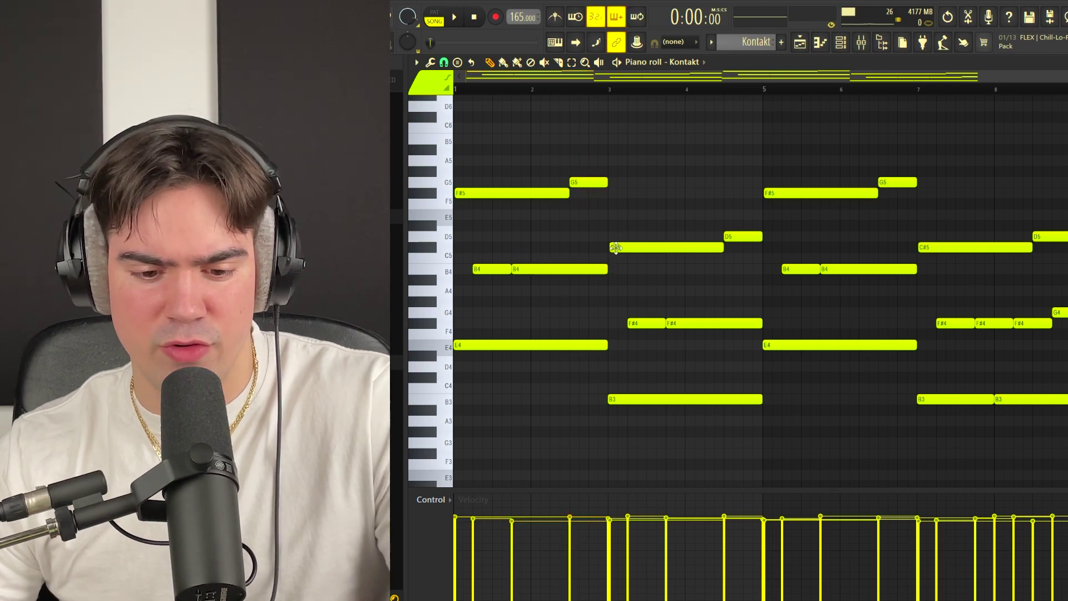
- Replace the second chord at bar 3 with a copy of the first chord transposed down five semitones
{"action": "left_click_drag", "start_coordinate": [607, 210], "coordinate": [760, 437]}
{"action": "key", "text": "Delete"}
{"action": "left_click_drag", "start_coordinate": [672, 144], "coordinate": [487, 390]}
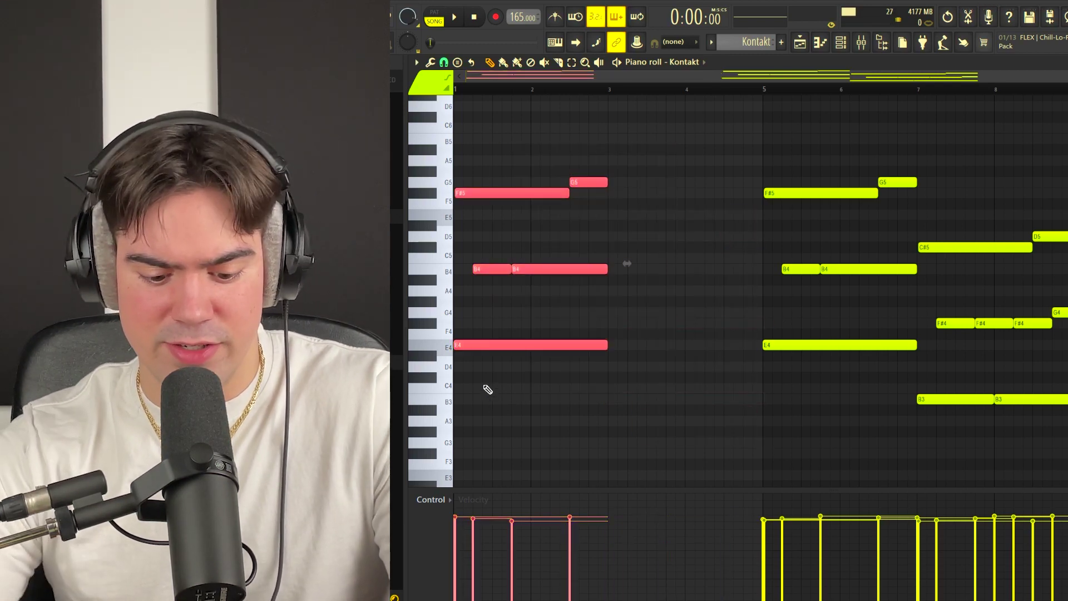
{"action": "key", "text": "ctrl+b"}
{"action": "key", "text": "Down"}
{"action": "key", "text": "Down"}
{"action": "key", "text": "Down"}
{"action": "key", "text": "Down"}
{"action": "key", "text": "Down"}
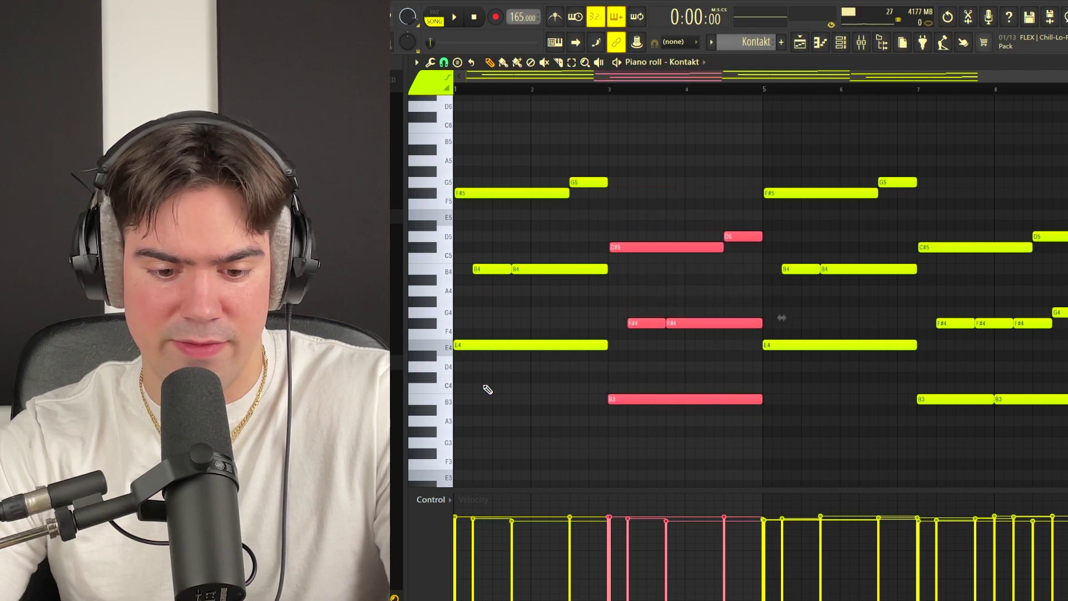
- Replace the third chord at bar 5 with a copy of the first chord and delete the fourth chord at bar 7
{"action": "scroll", "coordinate": [739, 160], "scroll_direction": "down", "scroll_amount": 2}
{"action": "left_click_drag", "start_coordinate": [719, 145], "coordinate": [847, 376]}
{"action": "key", "text": "Delete"}
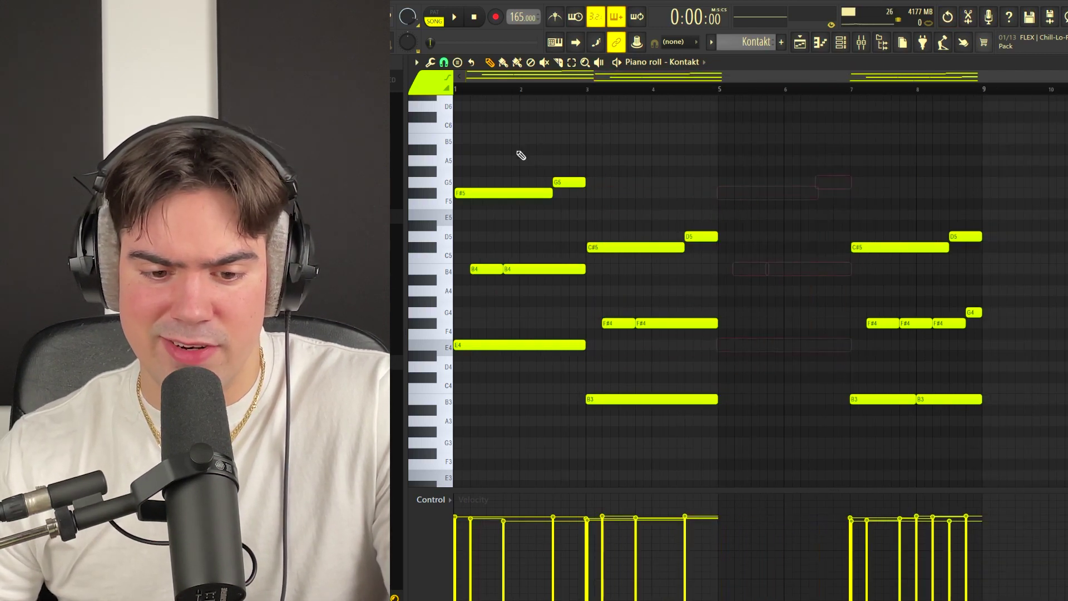
{"action": "left_click_drag", "start_coordinate": [581, 144], "coordinate": [735, 349]}
{"action": "key", "text": "ctrl+Right"}
{"action": "key", "text": "Delete"}
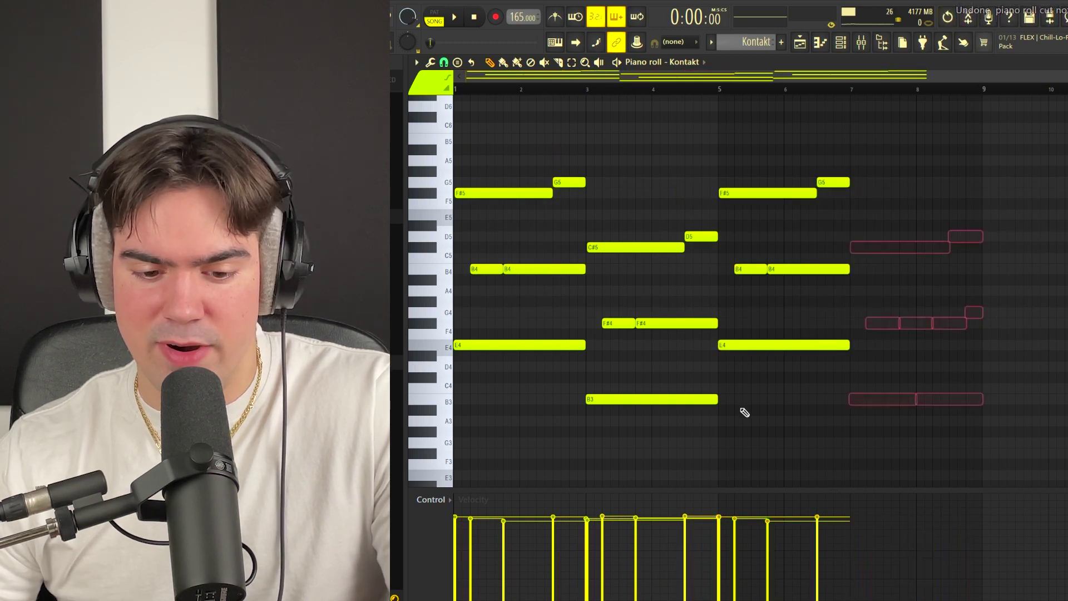
- Copy the second chord's notes from bar 3 to bar 7
{"action": "left_click_drag", "start_coordinate": [594, 446], "coordinate": [691, 220]}
{"action": "left_click_drag", "start_coordinate": [613, 400], "coordinate": [878, 401]}
{"action": "left_click", "coordinate": [944, 371]}
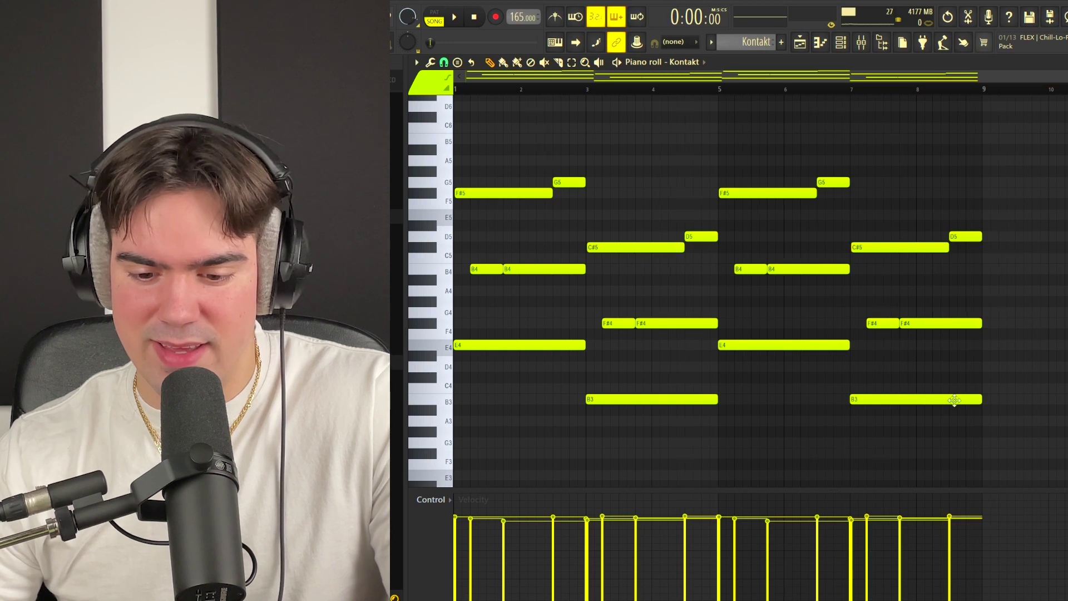
- Slice the last chord's B3 note at bar 8 and split its long F#4 note into shorter notes
{"action": "scroll", "coordinate": [953, 400], "scroll_direction": "up", "scroll_amount": 1}
{"action": "key", "text": "c"}
{"action": "left_click", "coordinate": [918, 400]}
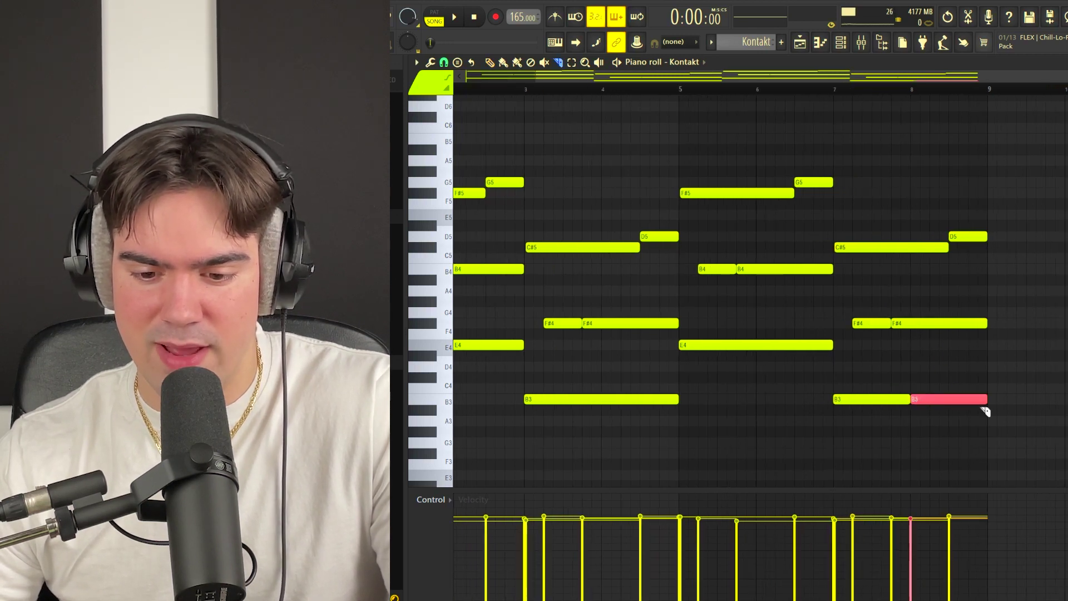
{"action": "left_click_drag", "start_coordinate": [932, 333], "coordinate": [931, 318]}
{"action": "left_click", "coordinate": [974, 325]}
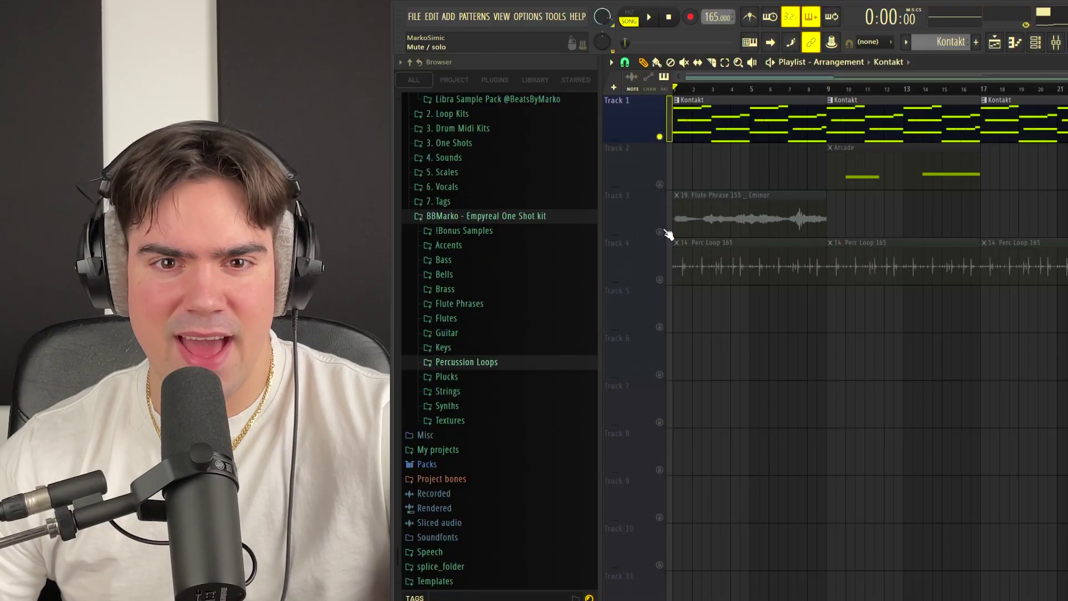
- Solo the flute phrase on Track 3 of the playlist
{"action": "left_click", "coordinate": [662, 232]}
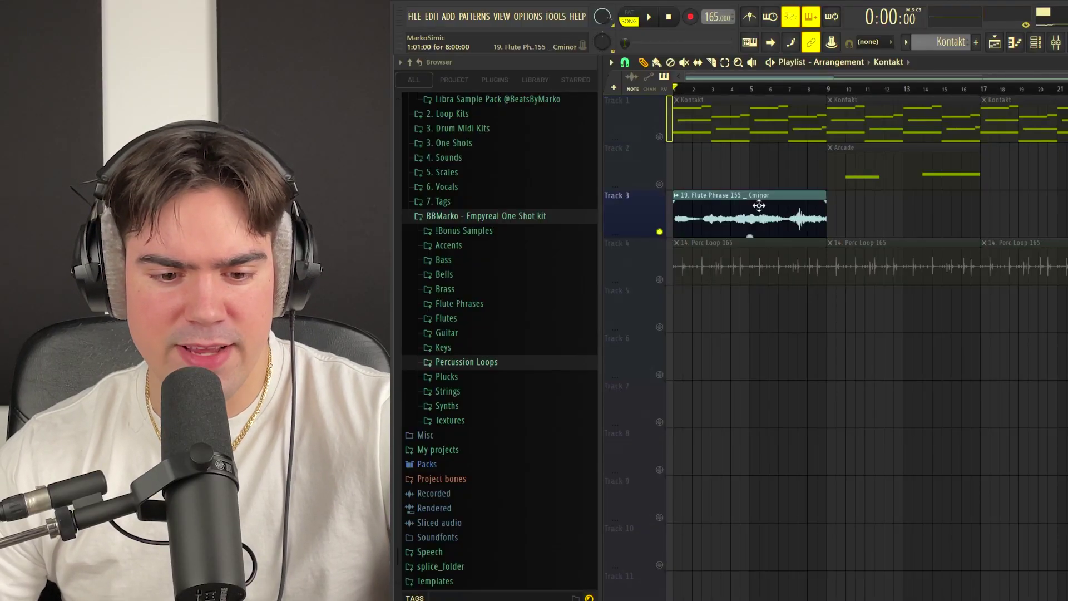
{"action": "left_click", "coordinate": [779, 217], "text": "ctrl"}
{"action": "key", "text": "ctrl+d"}
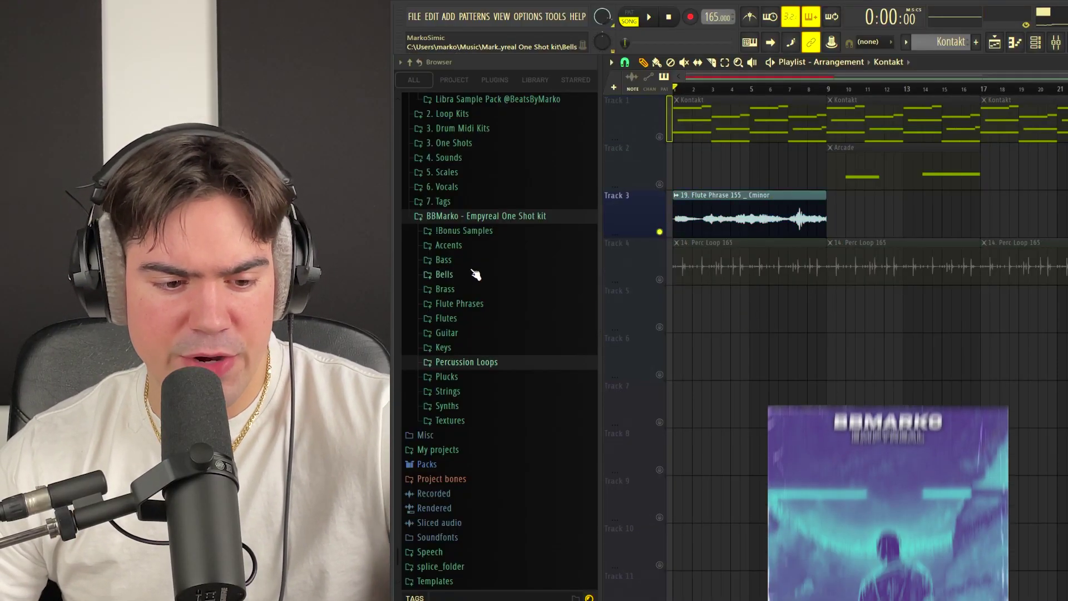
- Look through the Empyreal kit's Flute Phrases folder and audition the Drop, Peck and Christmas bell samples
{"action": "left_click", "coordinate": [480, 306]}
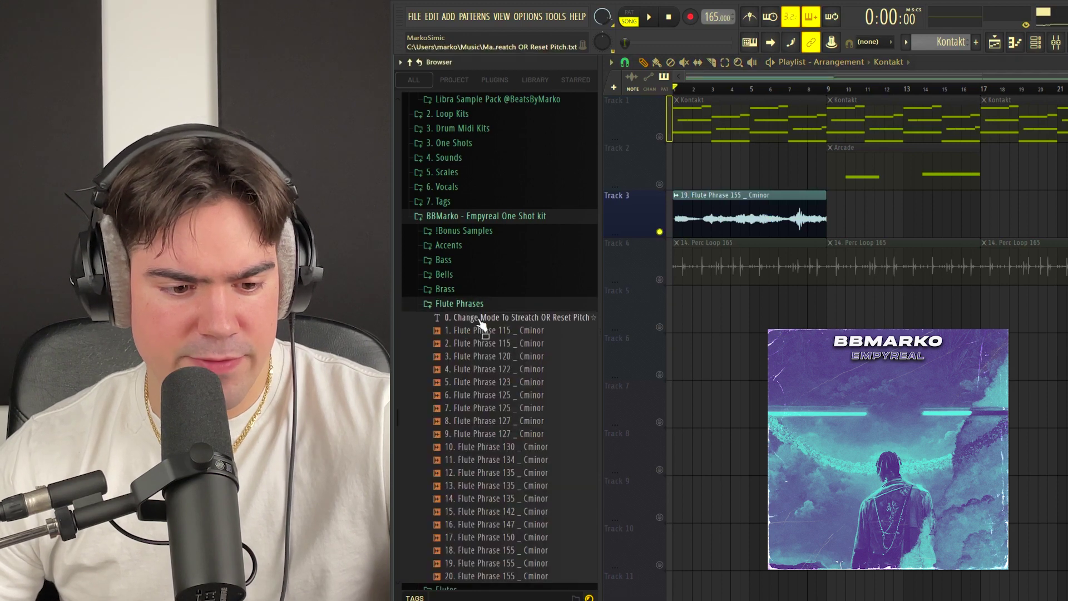
{"action": "scroll", "coordinate": [483, 456], "scroll_direction": "down", "scroll_amount": 3}
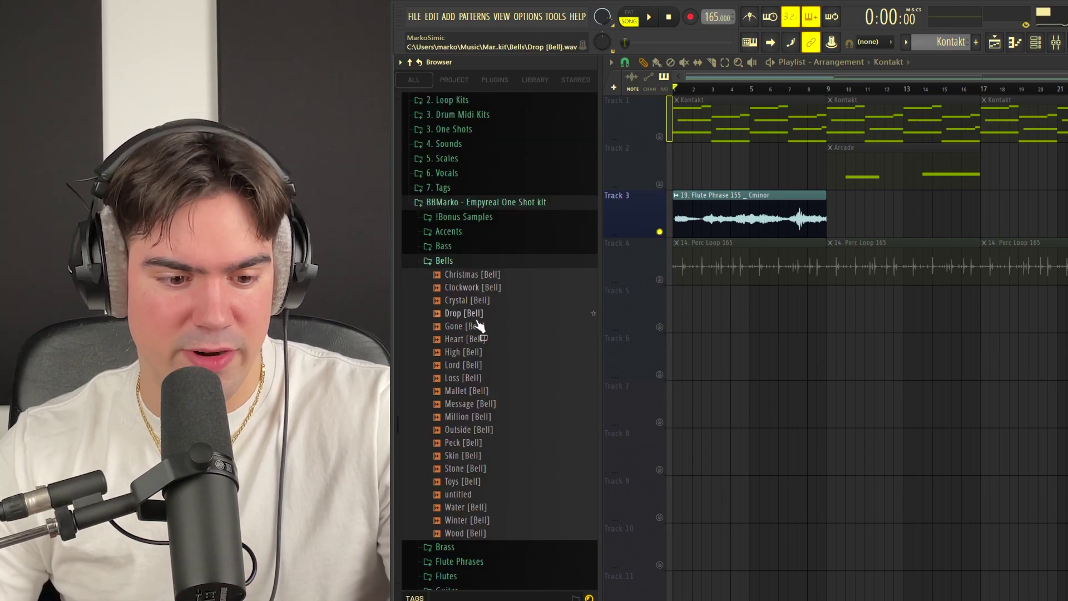
{"action": "left_click", "coordinate": [475, 316]}
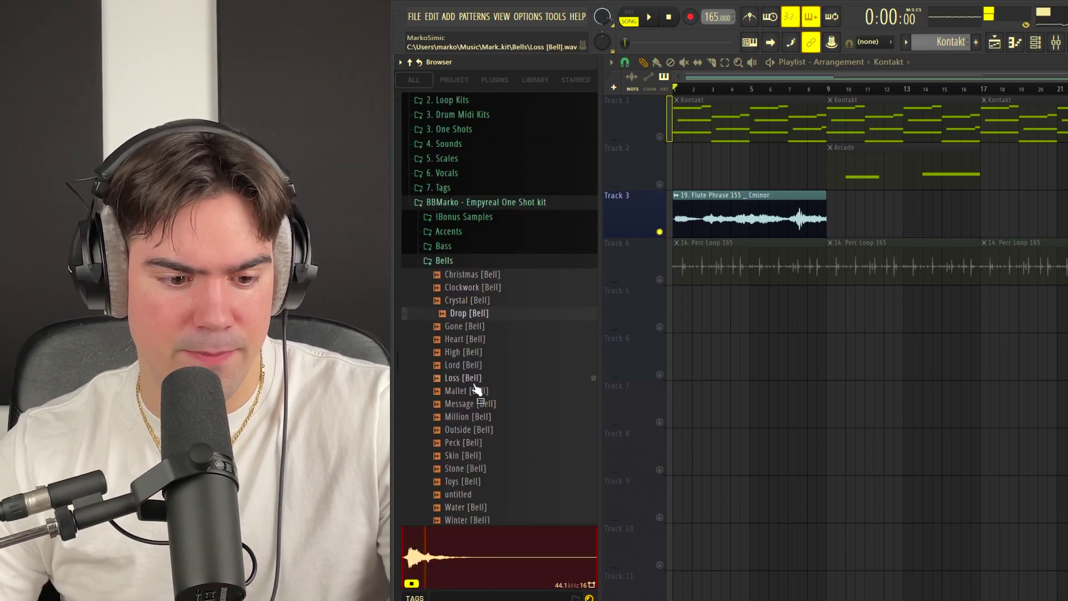
{"action": "left_click", "coordinate": [473, 442]}
{"action": "left_click", "coordinate": [482, 273]}
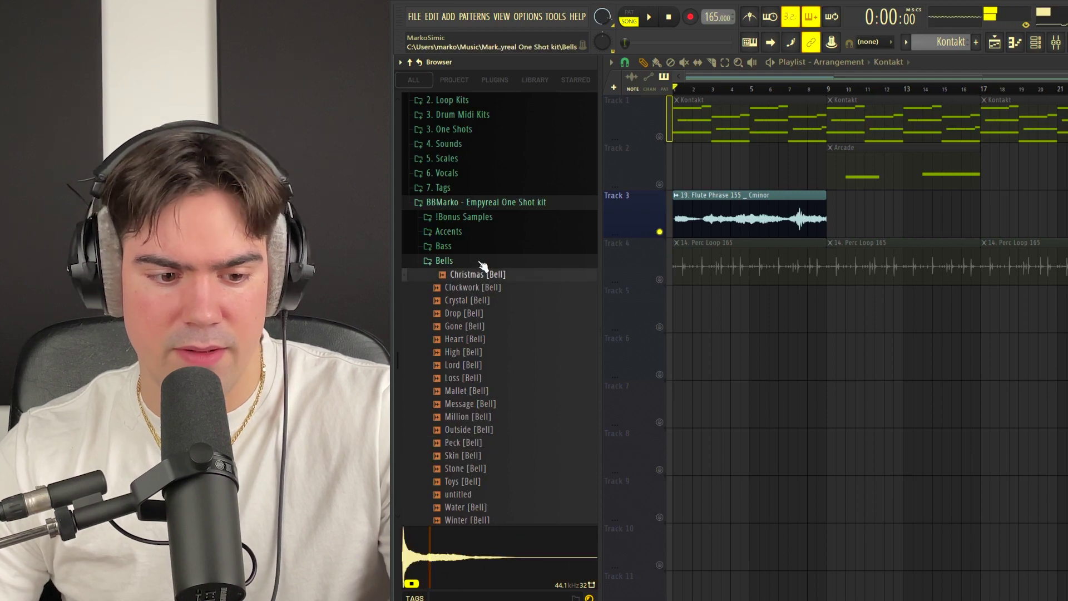
- Look through the Empyreal kit's remaining folders, including Textures, and collapse them again
{"action": "left_click", "coordinate": [479, 262]}
{"action": "left_click", "coordinate": [445, 246]}
{"action": "left_click", "coordinate": [494, 414]}
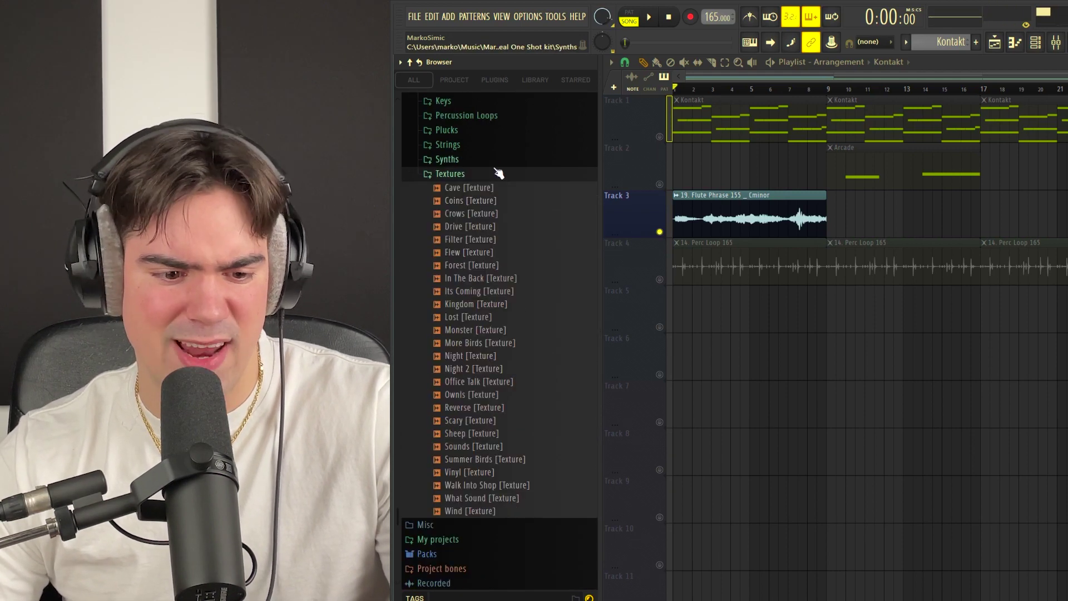
{"action": "left_click", "coordinate": [462, 175]}
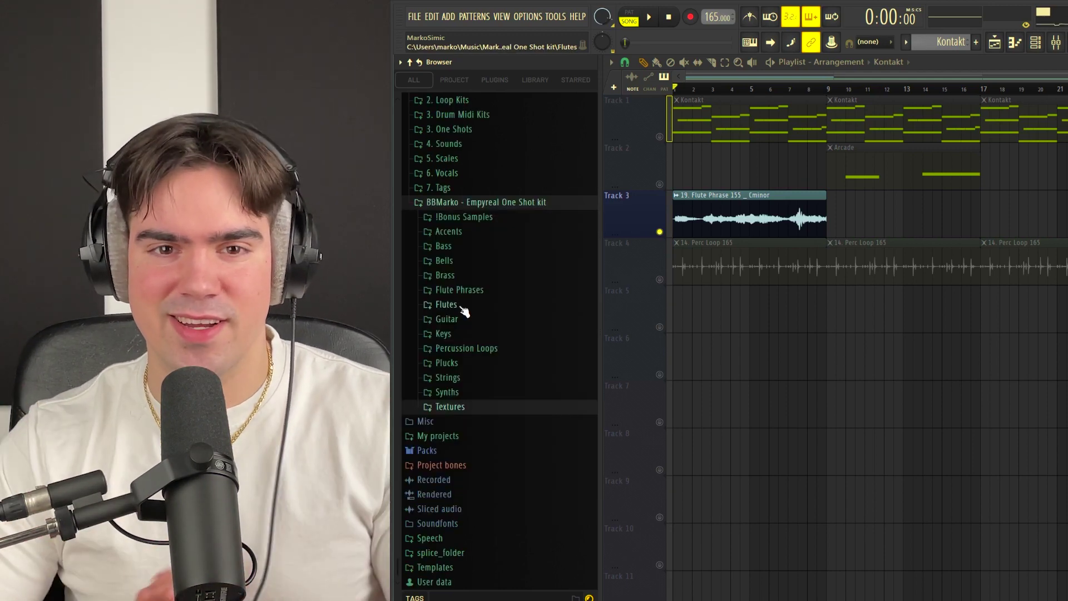
{"action": "scroll", "coordinate": [464, 146], "scroll_direction": "up", "scroll_amount": 3}
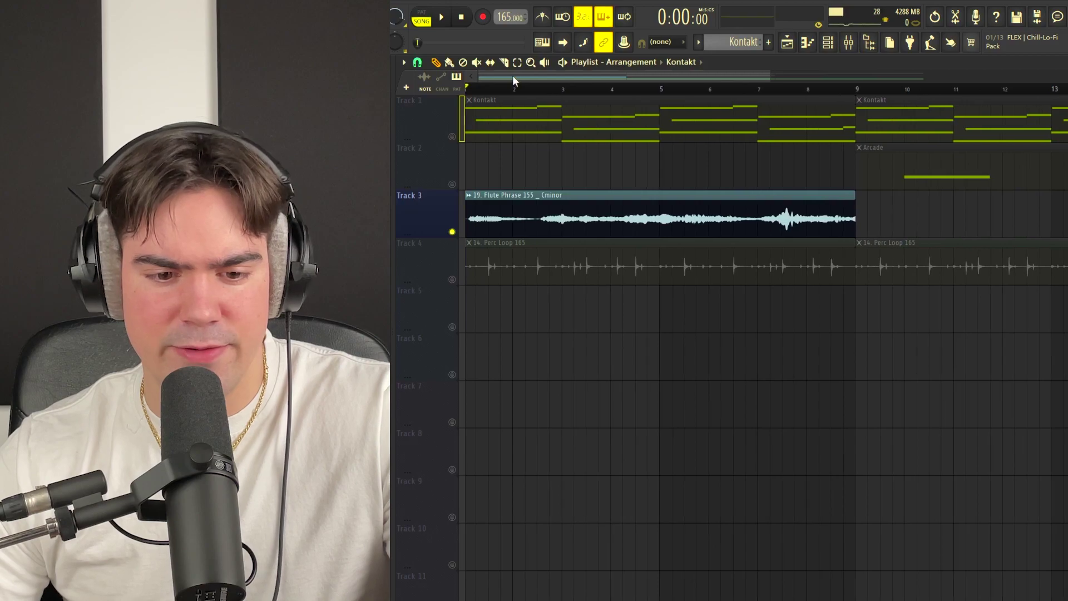
- Play the soloed flute phrase, and unmute the Kontakt melody on Track 1 to hear both together
{"action": "key", "text": "space"}
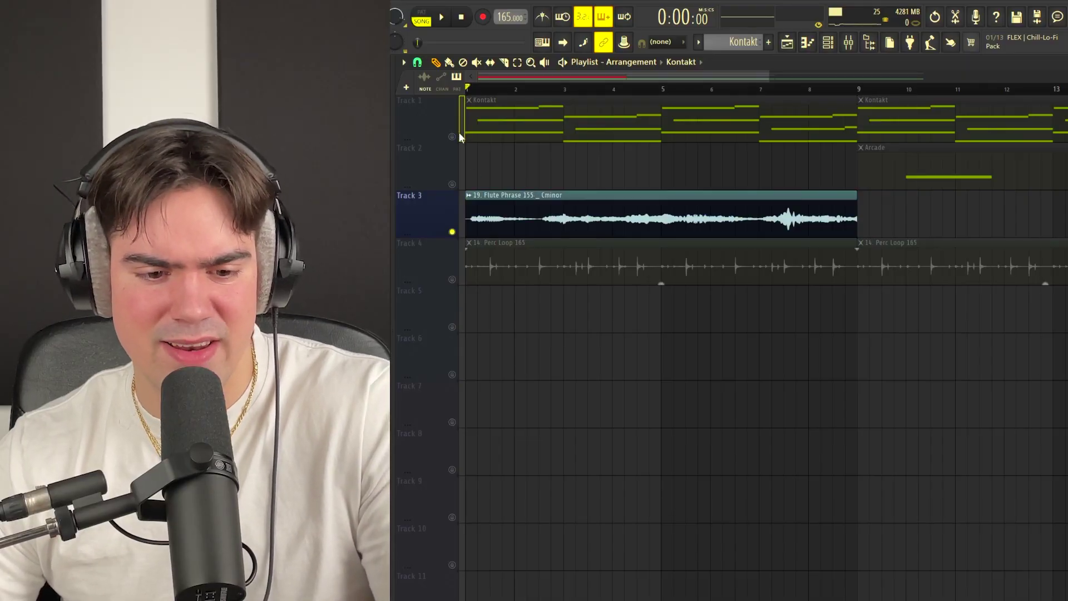
{"action": "left_click", "coordinate": [453, 137]}
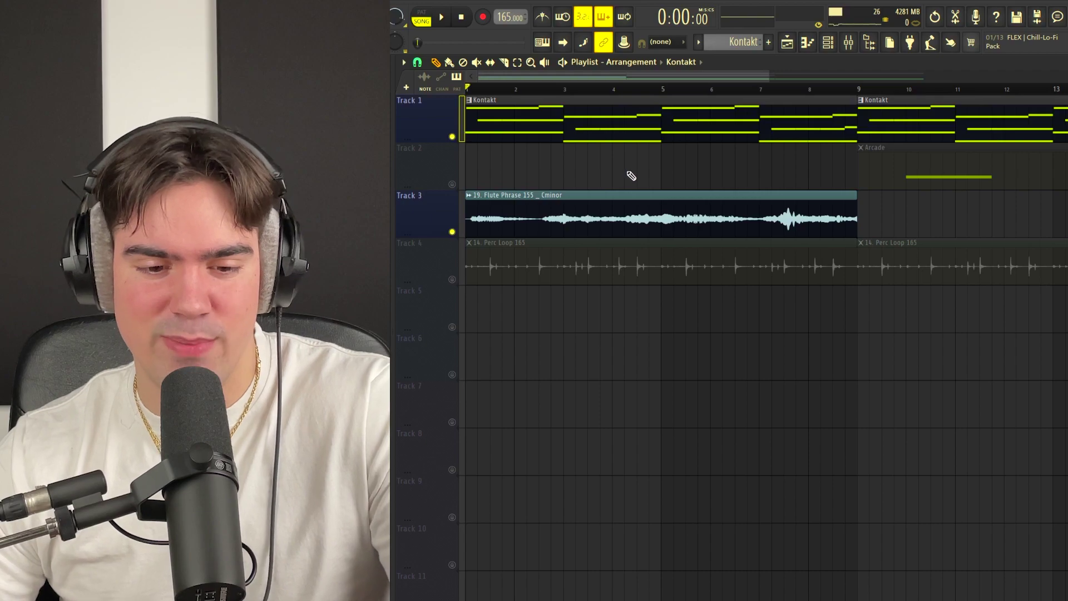
{"action": "key", "text": "space"}
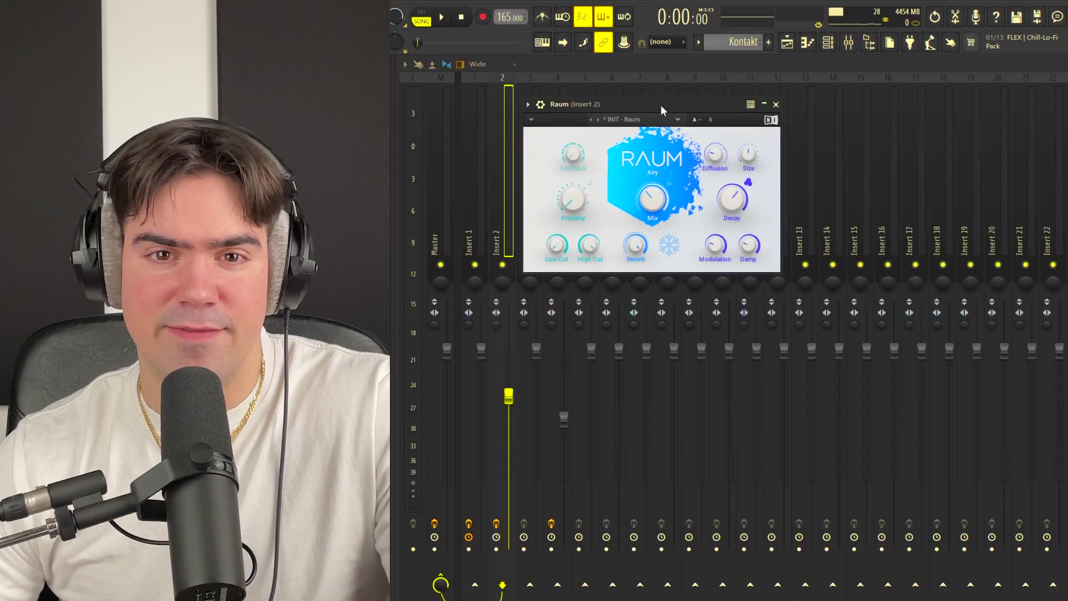
- Reposition the Raum reverb window on mixer Insert 2 to examine its settings
{"action": "left_click_drag", "start_coordinate": [659, 105], "coordinate": [691, 127]}
{"action": "mouse_move", "coordinate": [690, 217]}
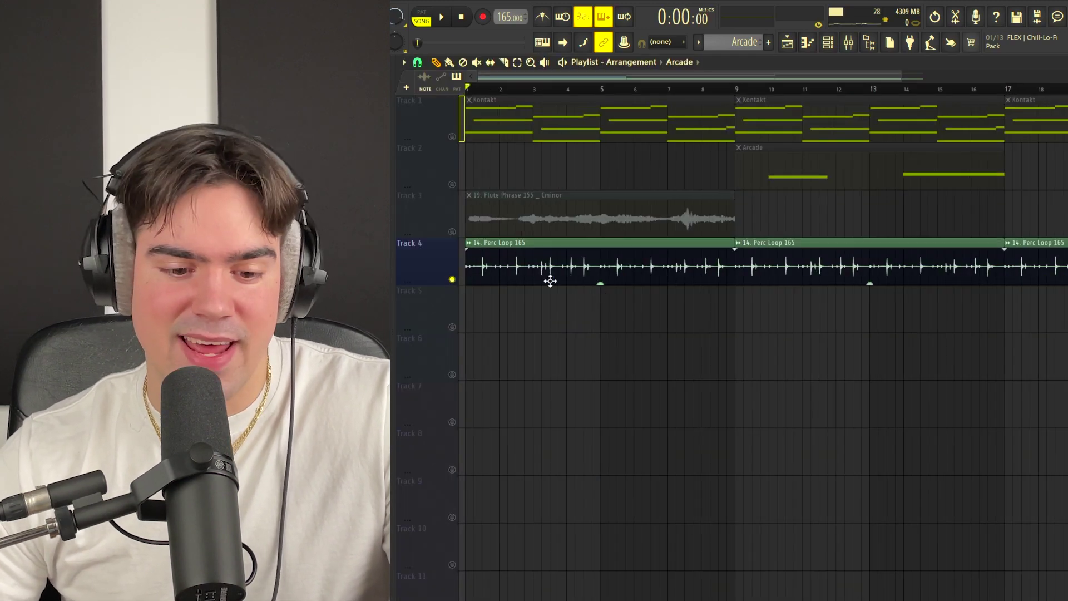
- Play the soloed percussion loop on Track 4
{"action": "key", "text": "space"}
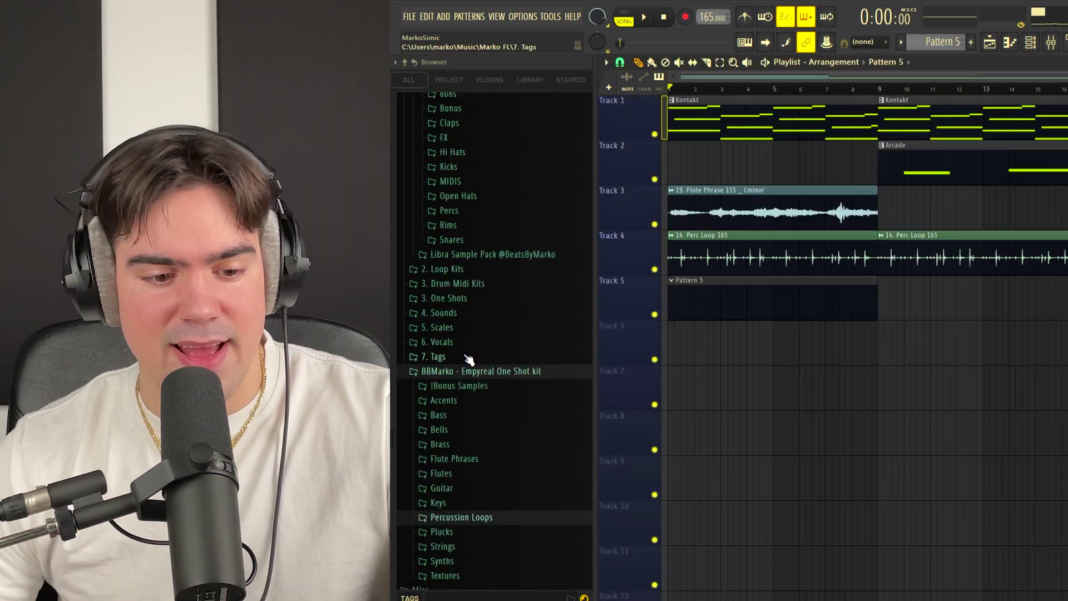
- Add the Start [Open-Hat] sample from the No Limit Drum Kit's Open Hats folder to the channel rack
{"action": "scroll", "coordinate": [468, 361], "scroll_direction": "up", "scroll_amount": 5}
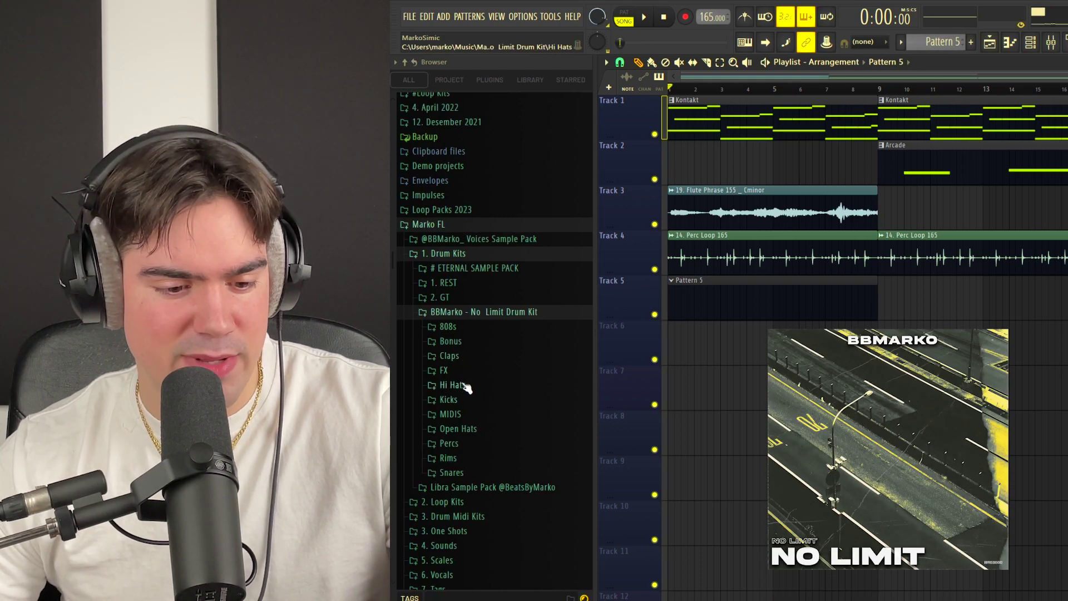
{"action": "left_click", "coordinate": [482, 429]}
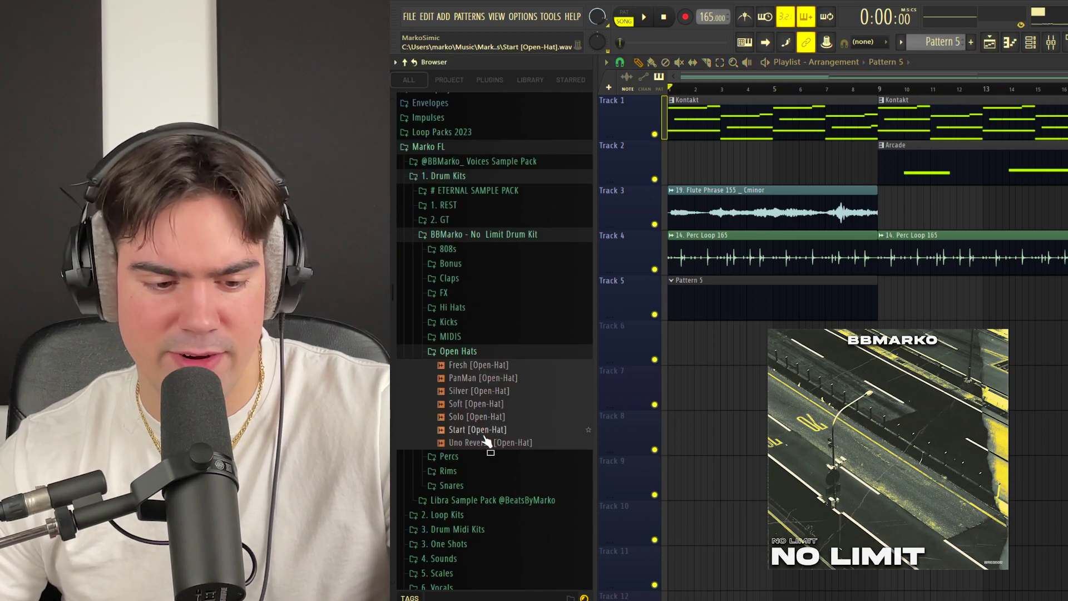
{"action": "left_click_drag", "start_coordinate": [486, 439], "coordinate": [632, 417]}
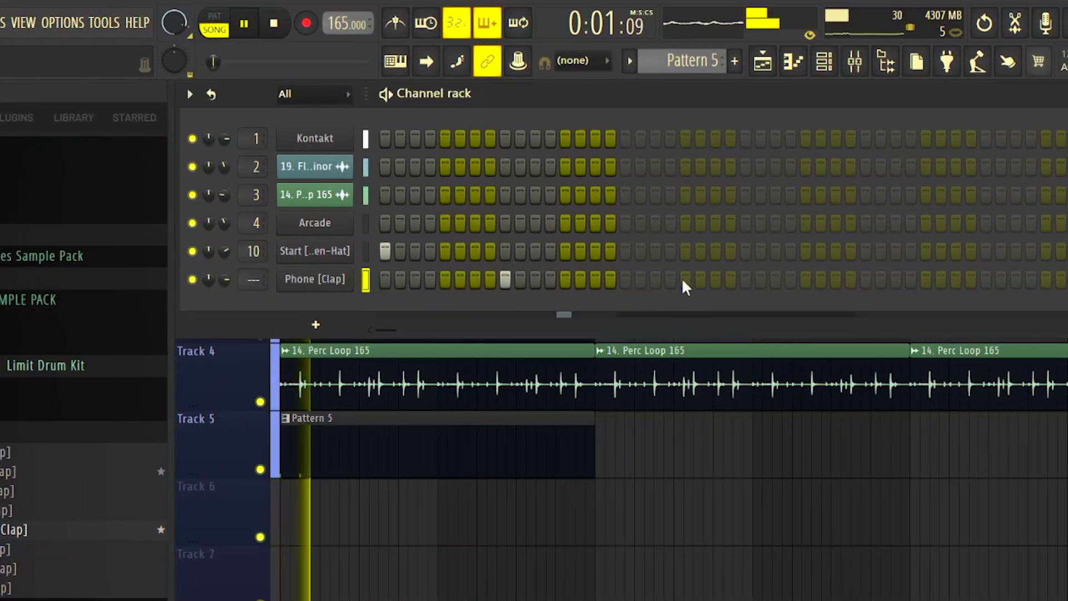
- Place Phone [Clap] hits on the third beat of each bar and duplicate them in the piano roll to fill eight bars
{"action": "left_click", "coordinate": [744, 279]}
{"action": "left_click", "coordinate": [985, 279]}
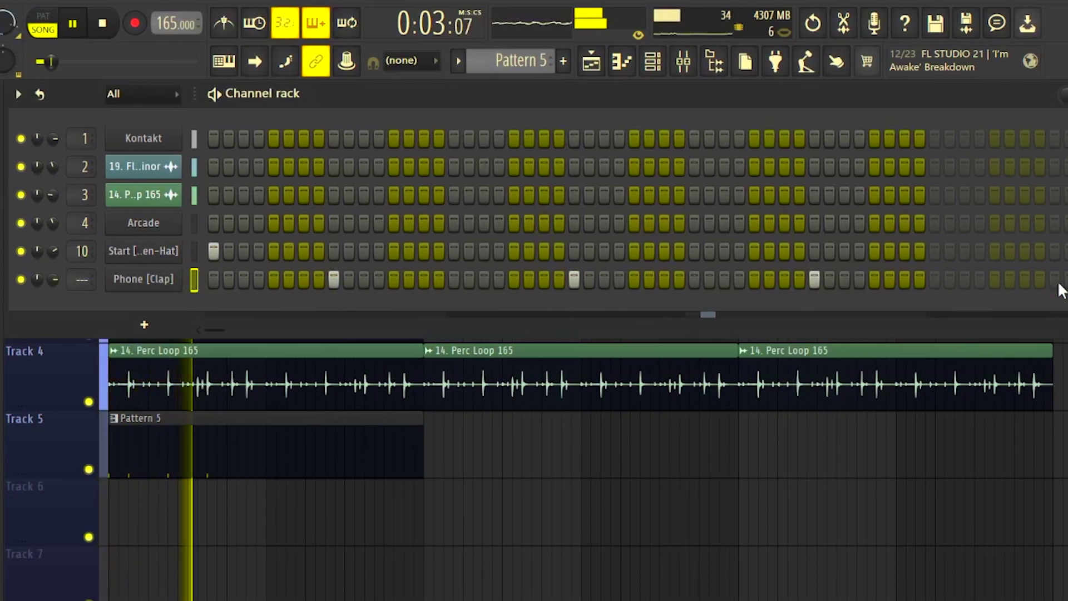
{"action": "right_click", "coordinate": [177, 275]}
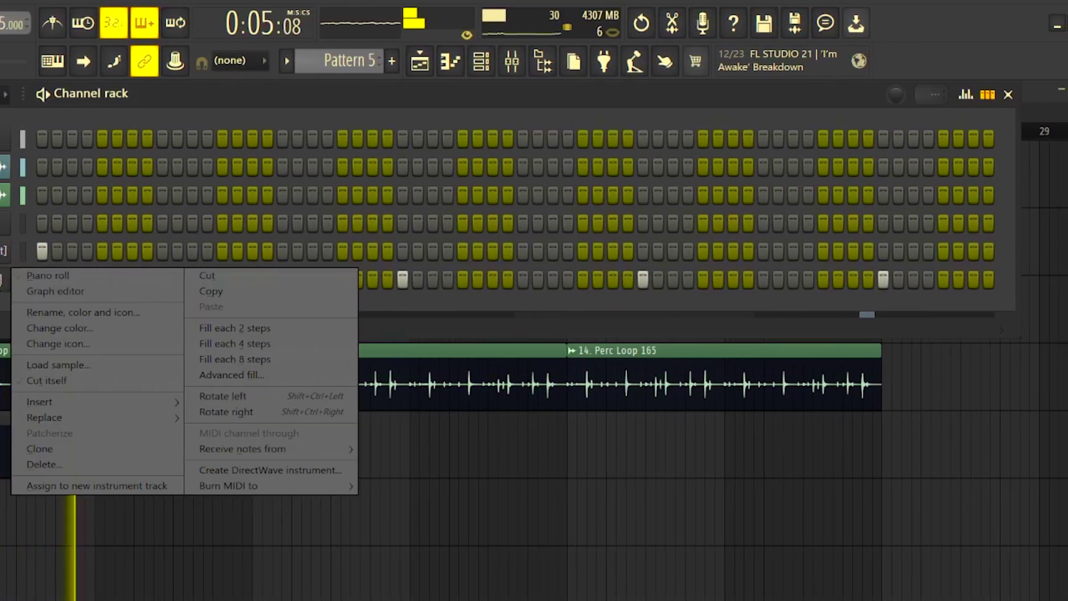
{"action": "left_click", "coordinate": [48, 276]}
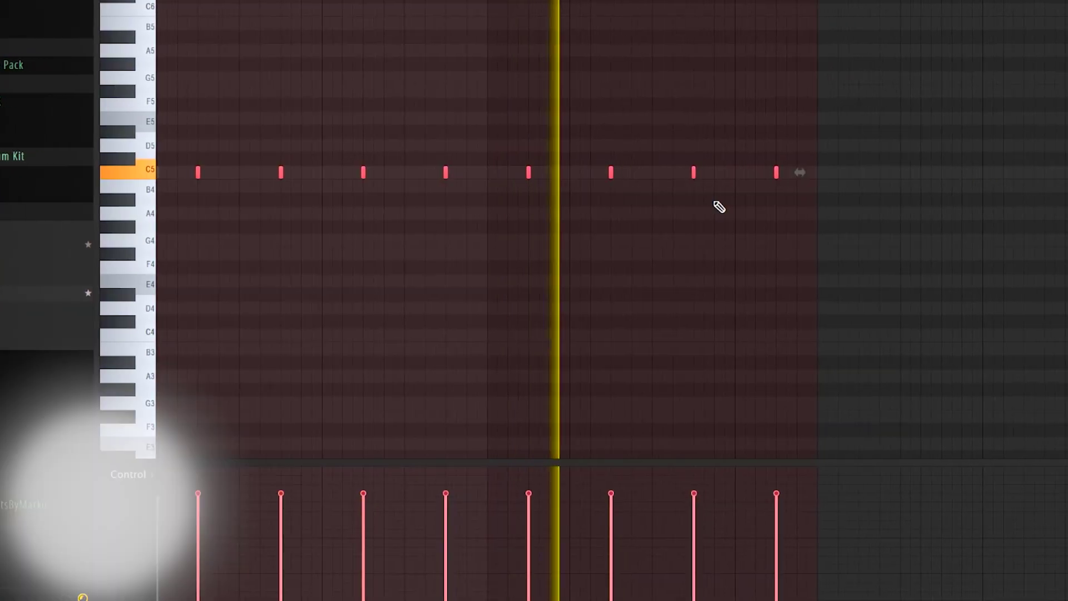
{"action": "scroll", "coordinate": [720, 207], "scroll_direction": "up", "scroll_amount": 2}
{"action": "key", "text": "ctrl+d"}
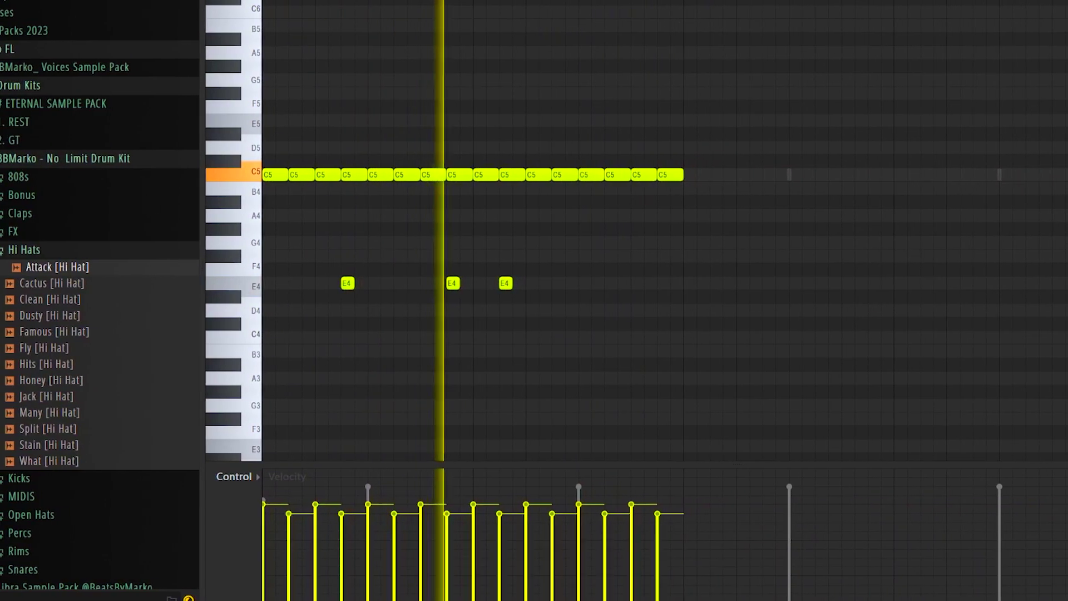
- Duplicate the two-bar Attack [Hi Hat] phrase of C5 and E4 notes to make it four bars long
{"action": "key", "text": "ctrl+a"}
{"action": "key", "text": "ctrl+b"}
{"action": "left_click", "coordinate": [801, 206], "text": "ctrl"}
{"action": "scroll", "coordinate": [754, 234], "scroll_direction": "down", "scroll_amount": 3}
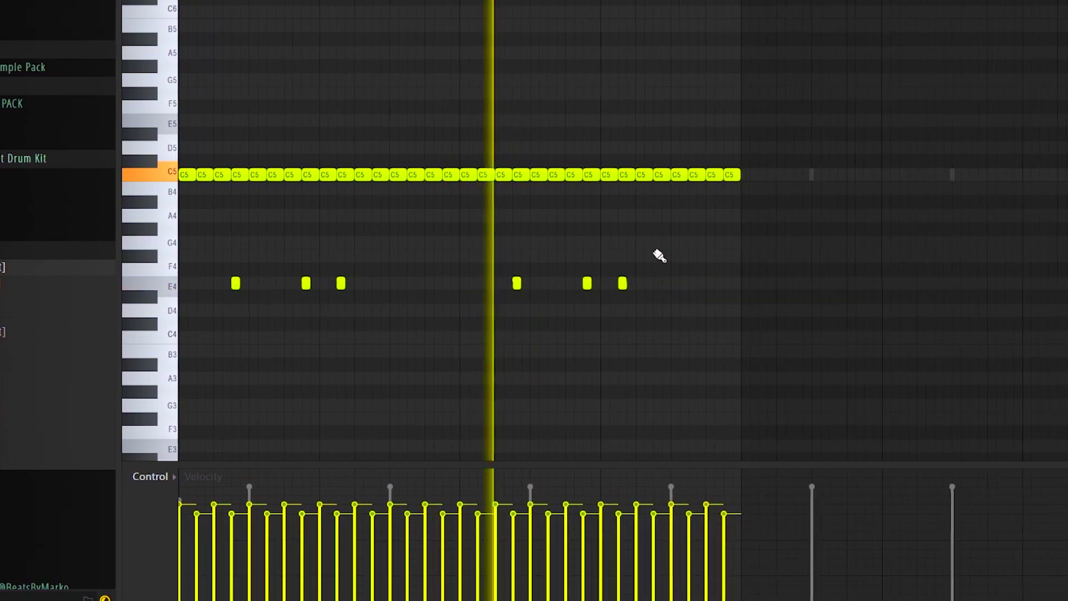
{"action": "scroll", "coordinate": [658, 271], "scroll_direction": "down", "scroll_amount": 1}
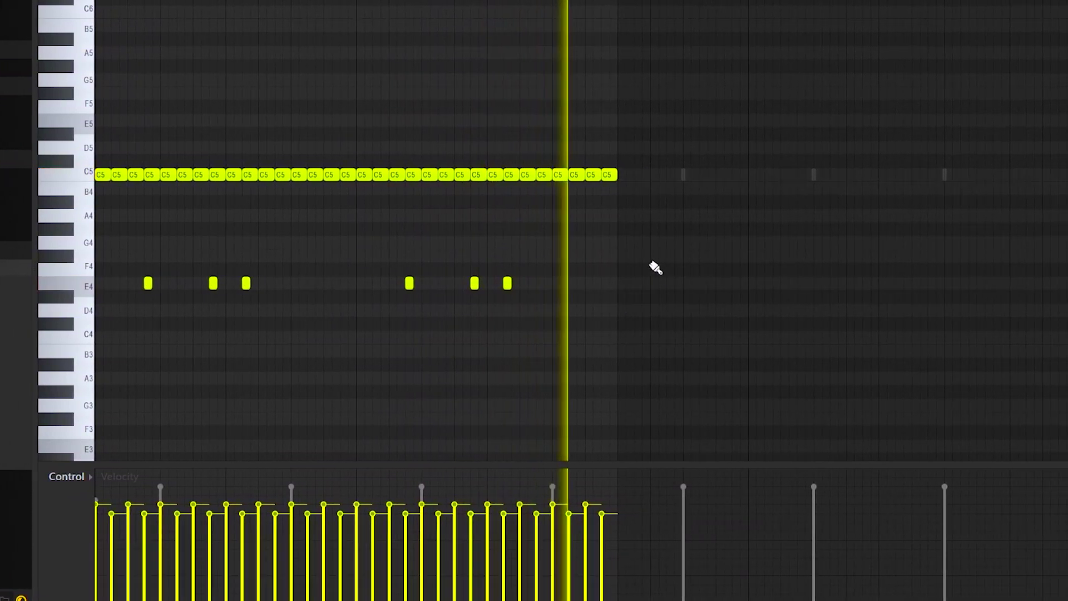
- Vary the two-bar hi-hat phrase with short rolls and A#4 notes, and duplicate it across all eight bars
{"action": "key", "text": "space"}
{"action": "left_click_drag", "start_coordinate": [553, 81], "coordinate": [524, 81]}
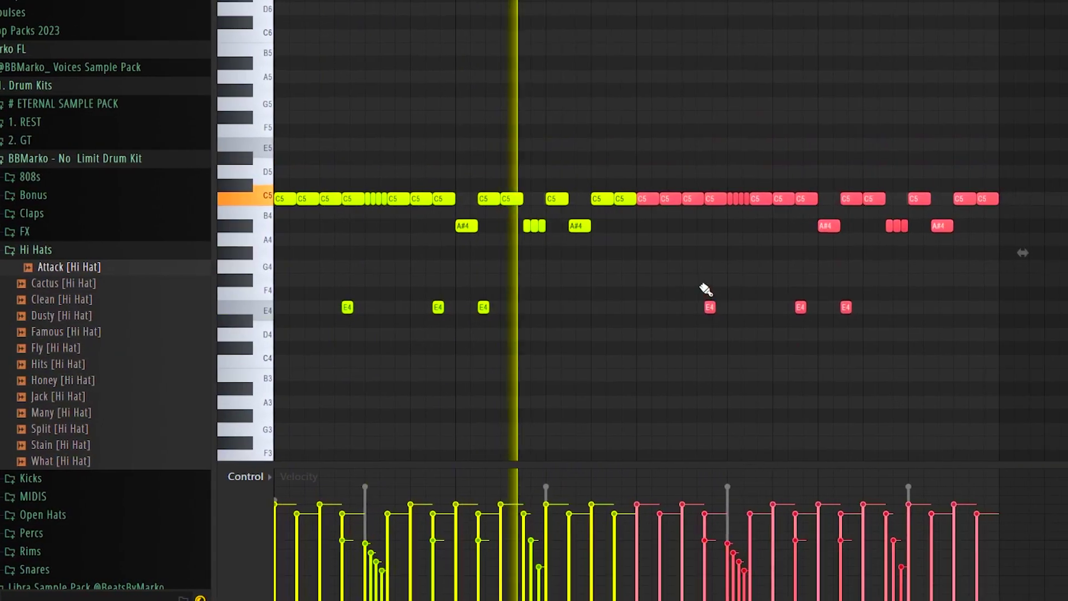
{"action": "key", "text": "ctrl+d"}
{"action": "scroll", "coordinate": [751, 289], "scroll_direction": "down", "scroll_amount": 1}
{"action": "scroll", "coordinate": [754, 287], "scroll_direction": "down", "scroll_amount": 1}
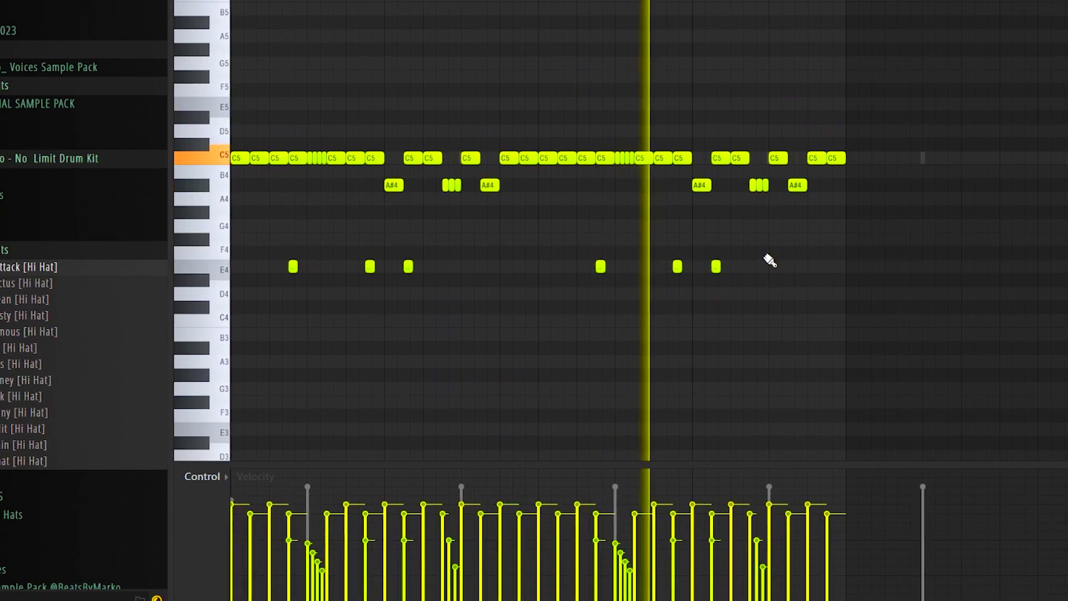
{"action": "key", "text": "ctrl+b"}
{"action": "scroll", "coordinate": [789, 219], "scroll_direction": "down", "scroll_amount": 2}
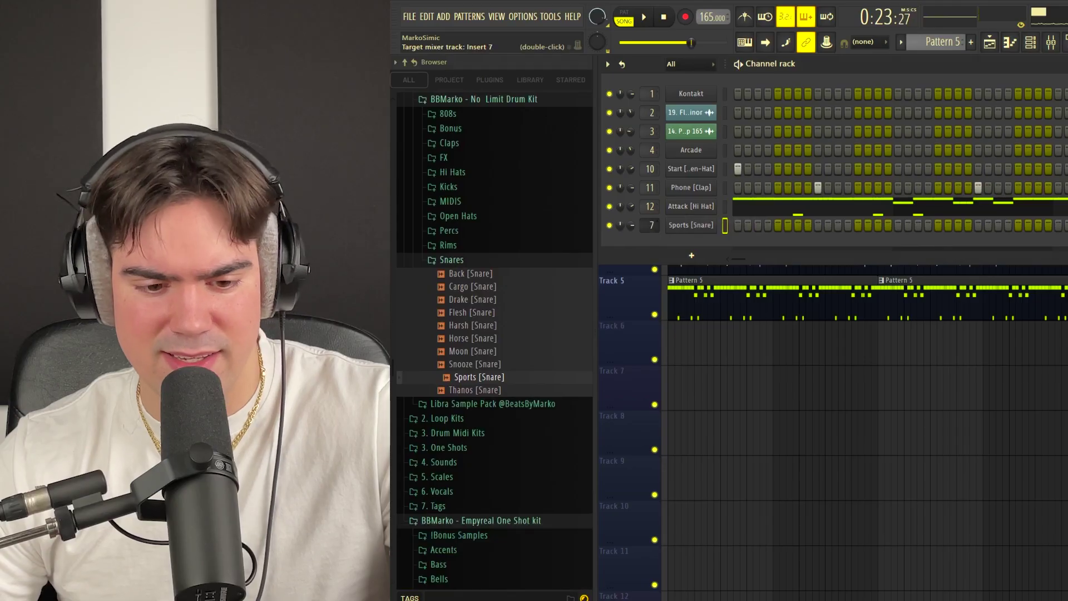
- Place Sports [Snare] hits on steps 19, 41 and 43, and repeat them in the second four bars
{"action": "key", "text": "space"}
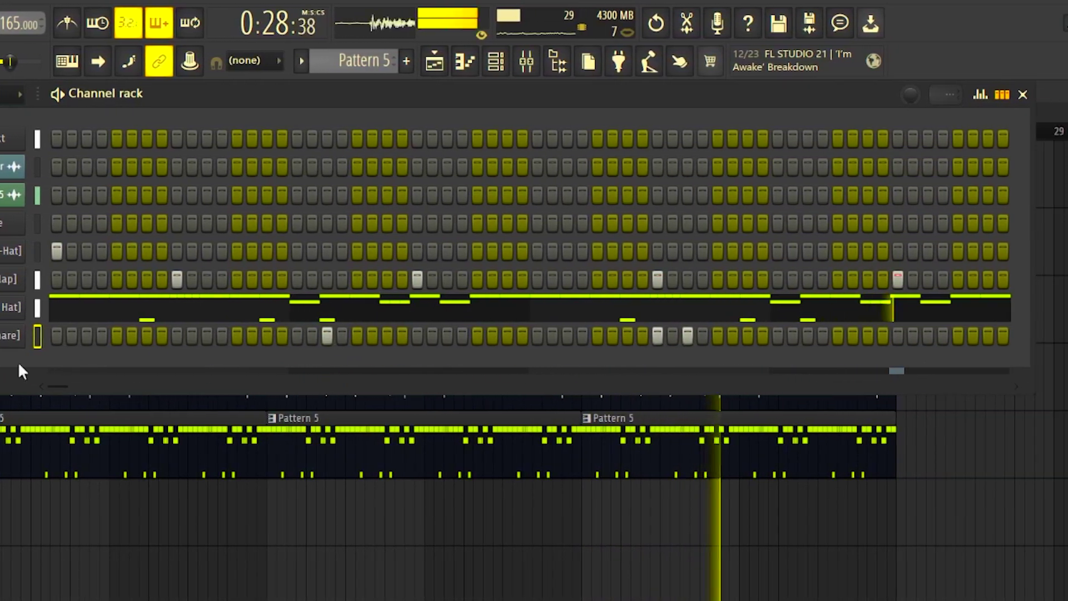
{"action": "right_click", "coordinate": [141, 333]}
{"action": "left_click", "coordinate": [21, 332]}
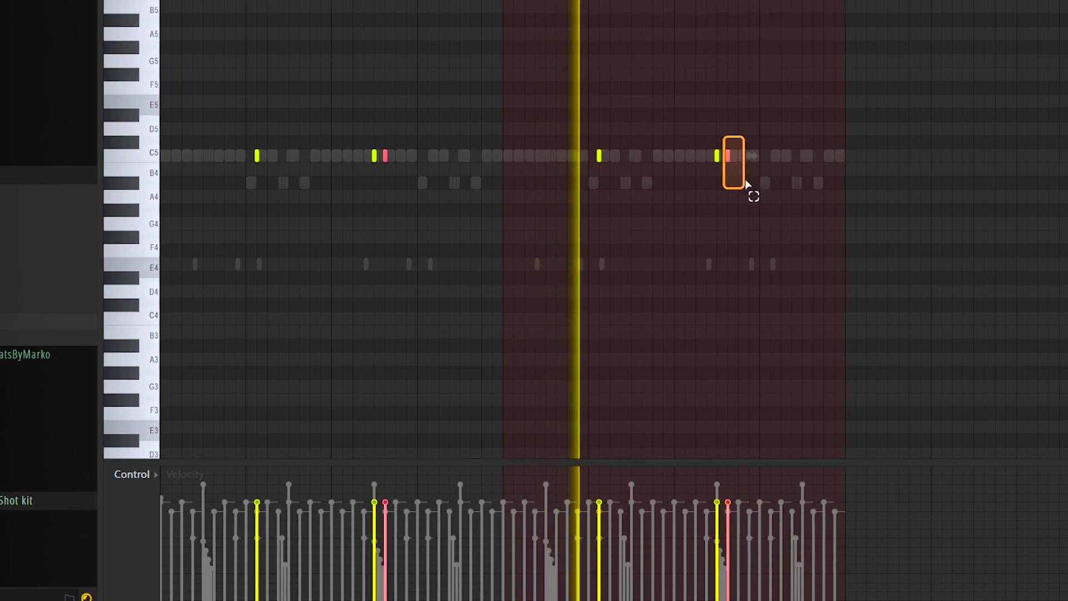
{"action": "key", "text": "ctrl+d"}
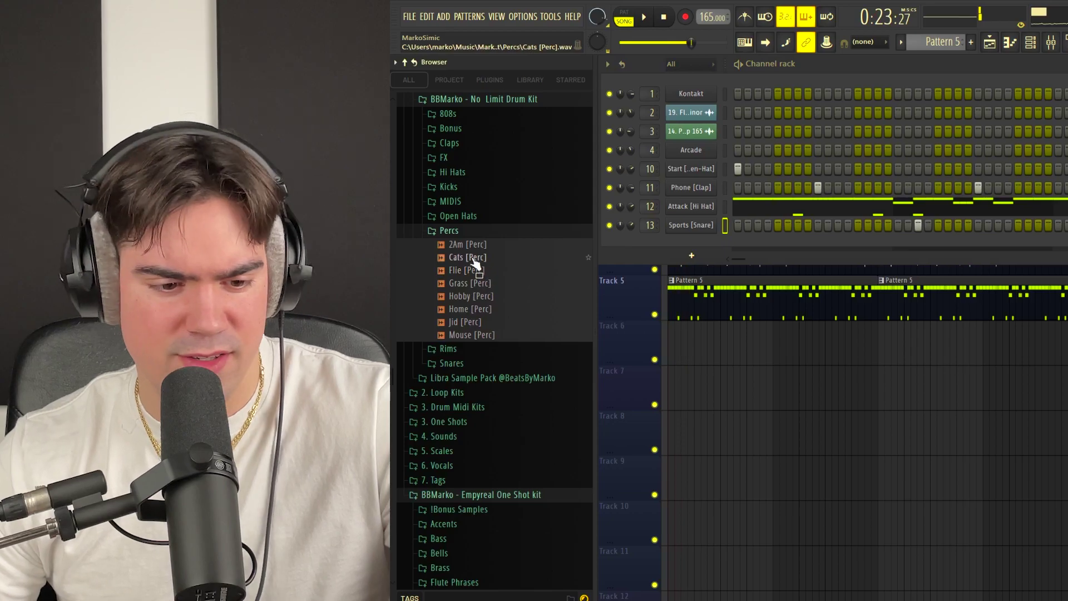
- Add the 2Am [Perc] sample with hits on steps 23 and 51, and open its channel in the piano roll
{"action": "left_click_drag", "start_coordinate": [474, 262], "coordinate": [992, 251]}
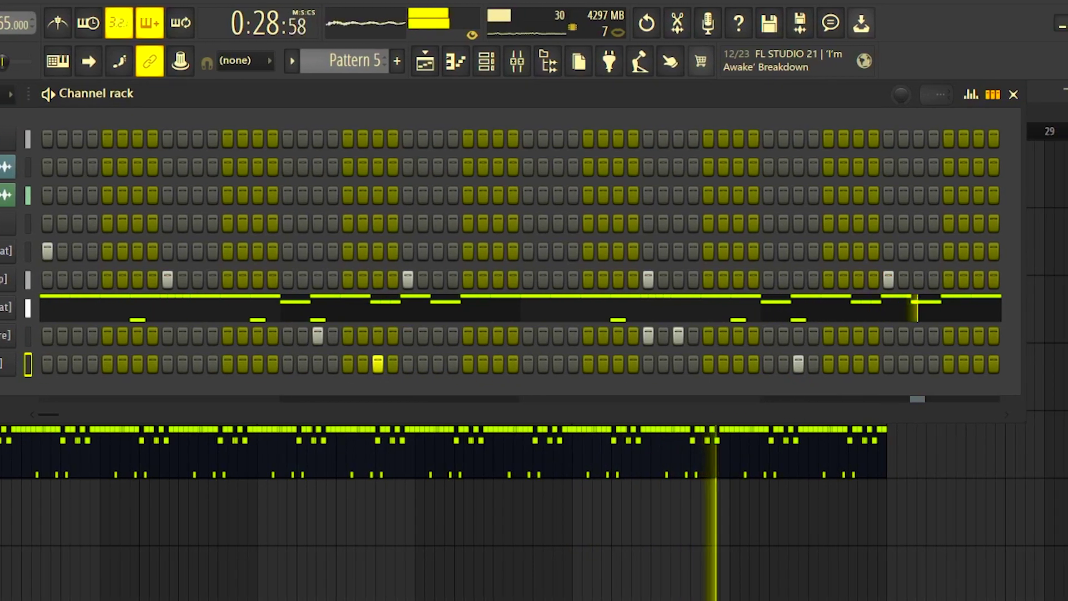
{"action": "right_click", "coordinate": [134, 364]}
{"action": "left_click", "coordinate": [2, 364]}
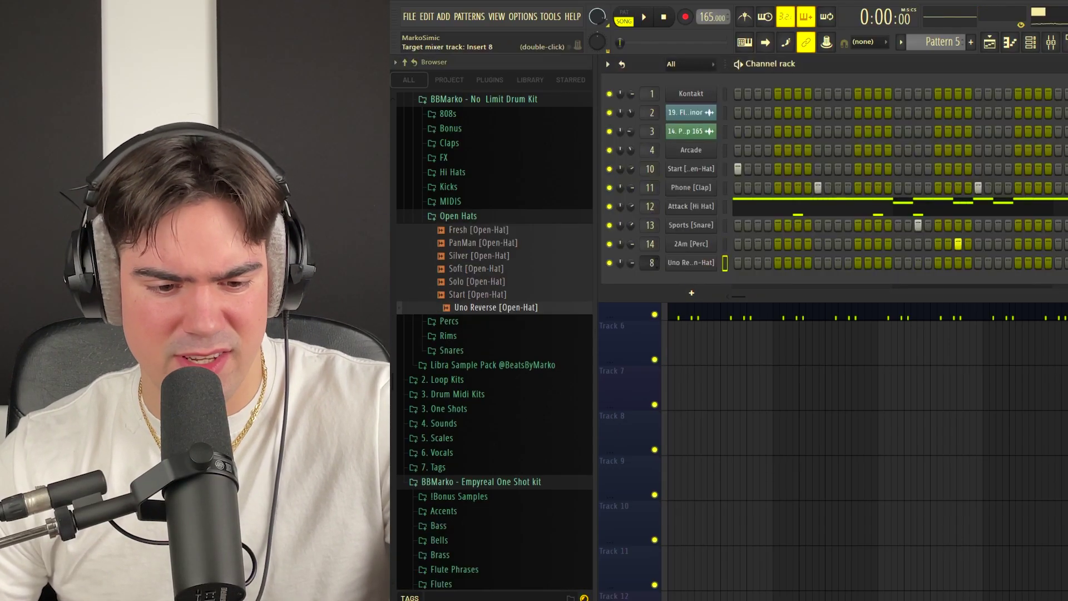
- Place an Uno Reverse [Open-Hat] hit on step 37 during playback, and open its channel in the piano roll
{"action": "key", "text": "space"}
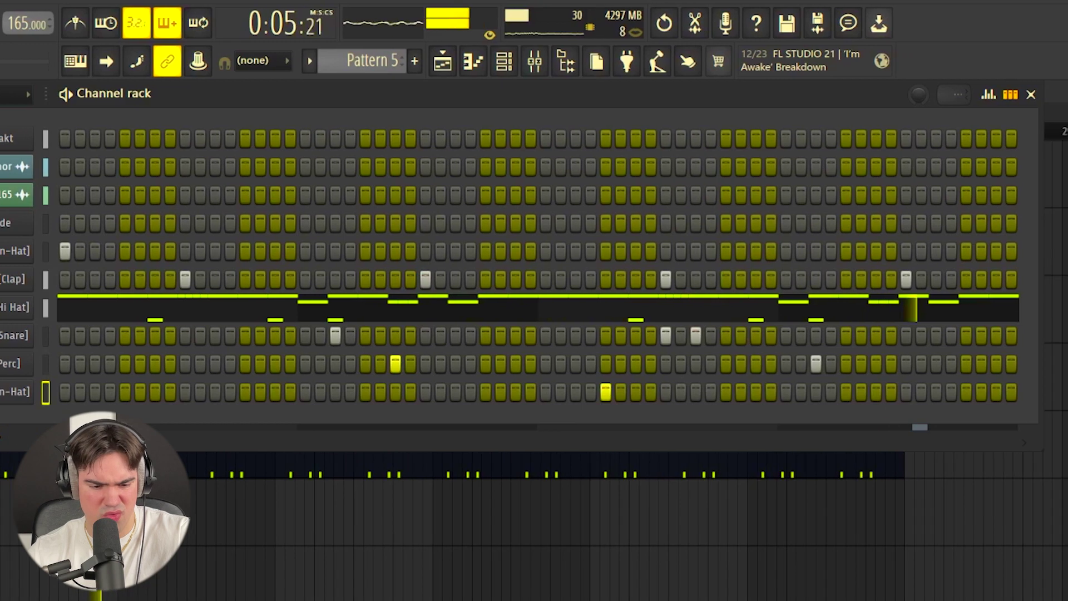
{"action": "right_click", "coordinate": [113, 393]}
{"action": "left_click", "coordinate": [30, 387]}
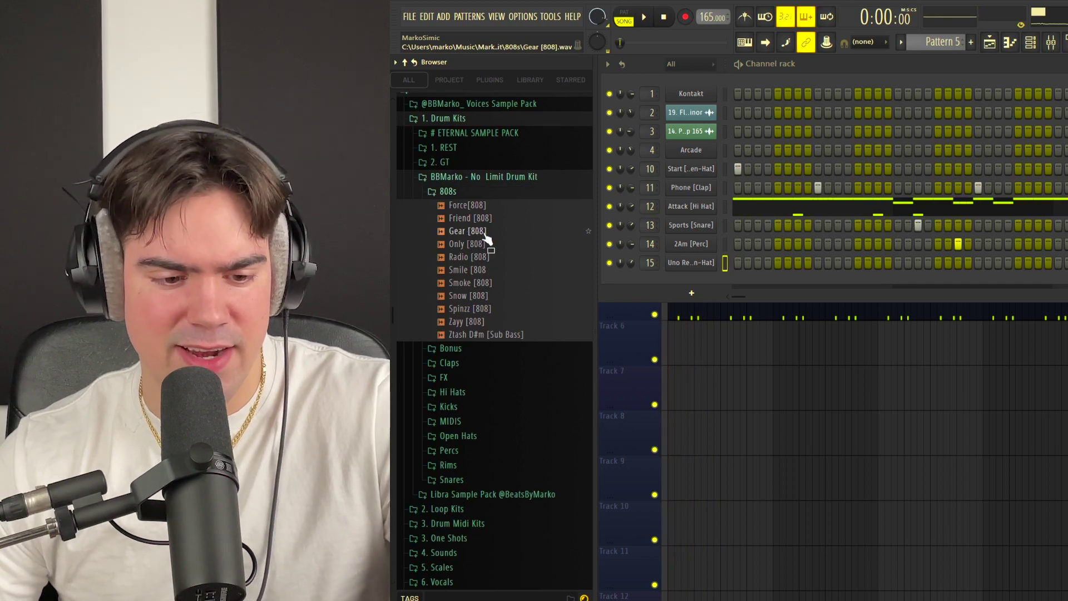
- Load the Gear [808] and duplicate its two-bar E5 phrase, transposing the copy down to B4
{"action": "left_click_drag", "start_coordinate": [675, 279], "coordinate": [675, 281]}
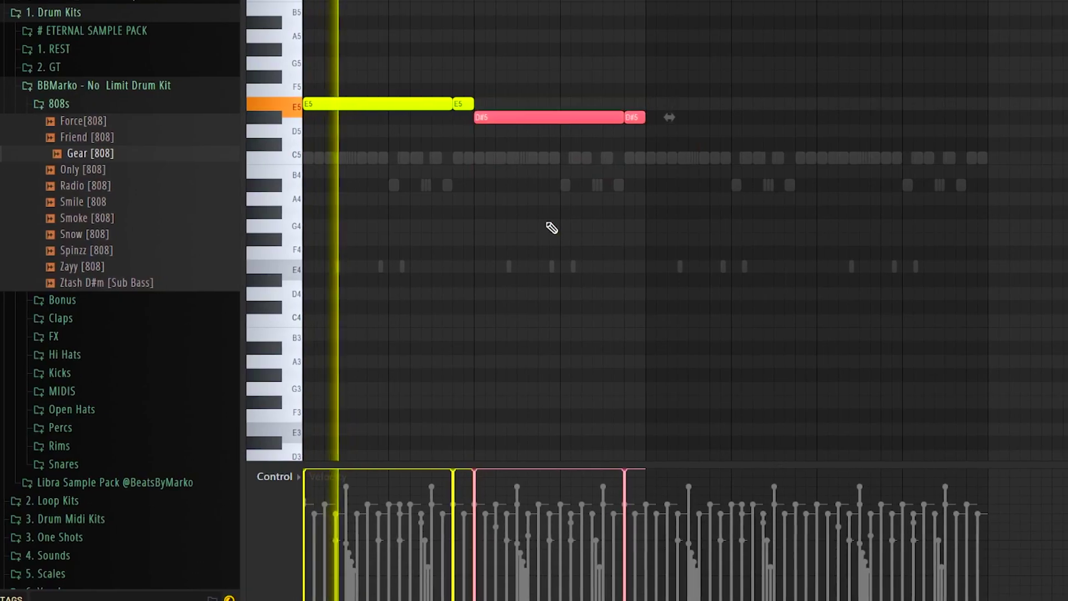
{"action": "key", "text": "shift+Down"}
{"action": "key", "text": "shift+Down"}
{"action": "key", "text": "shift+Down"}
{"action": "key", "text": "shift+Down"}
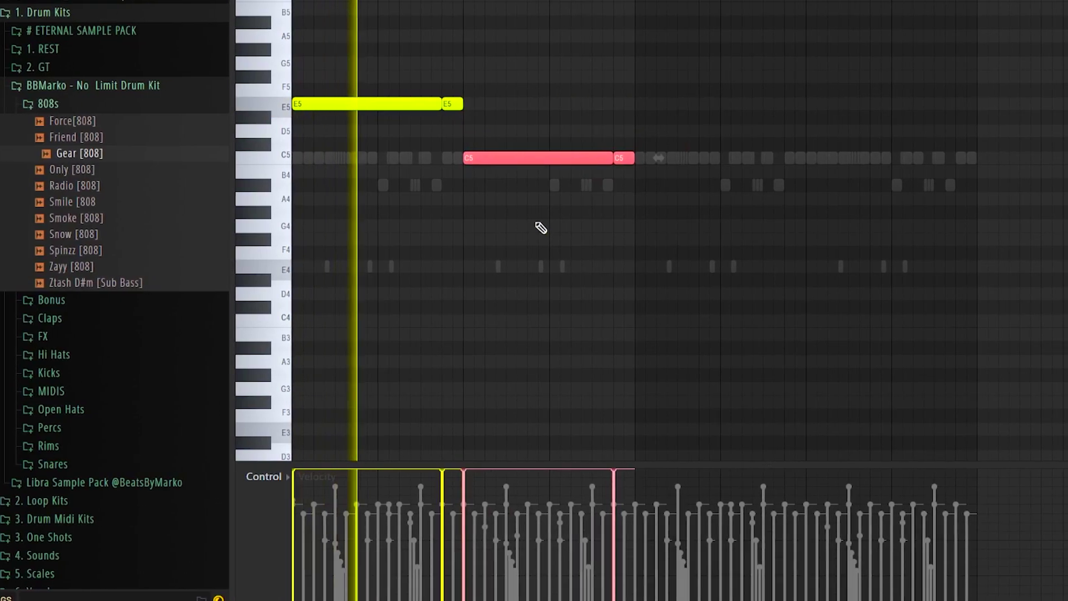
{"action": "key", "text": "ctrl+d"}
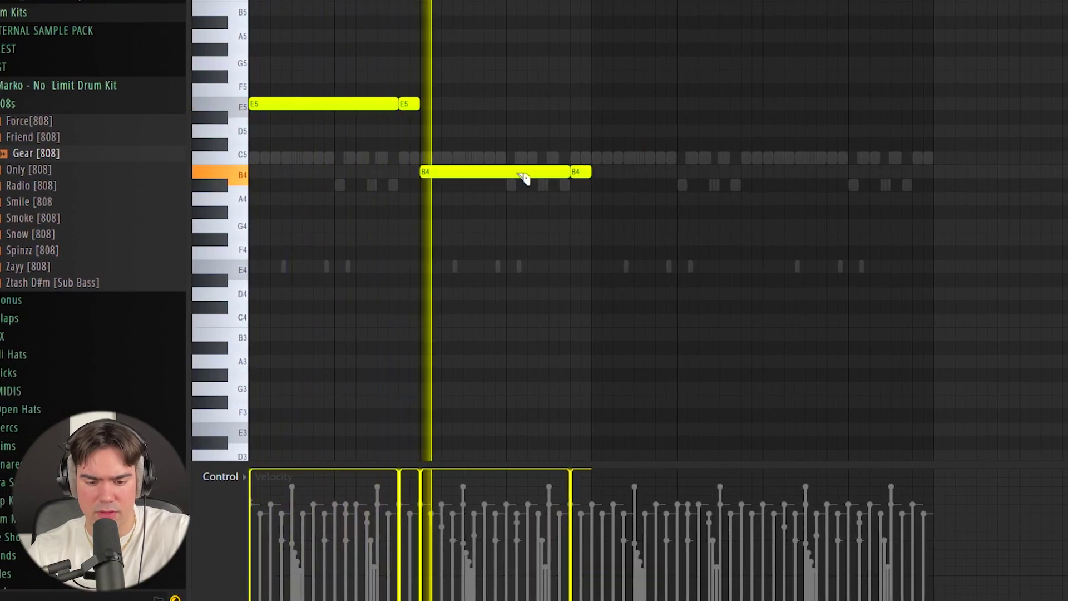
- Split the long B4 note of the 808 into shorter notes, and duplicate the four-bar bassline to eight bars
{"action": "left_click", "coordinate": [524, 172]}
{"action": "left_click", "coordinate": [563, 173]}
{"action": "key", "text": "ctrl+d"}
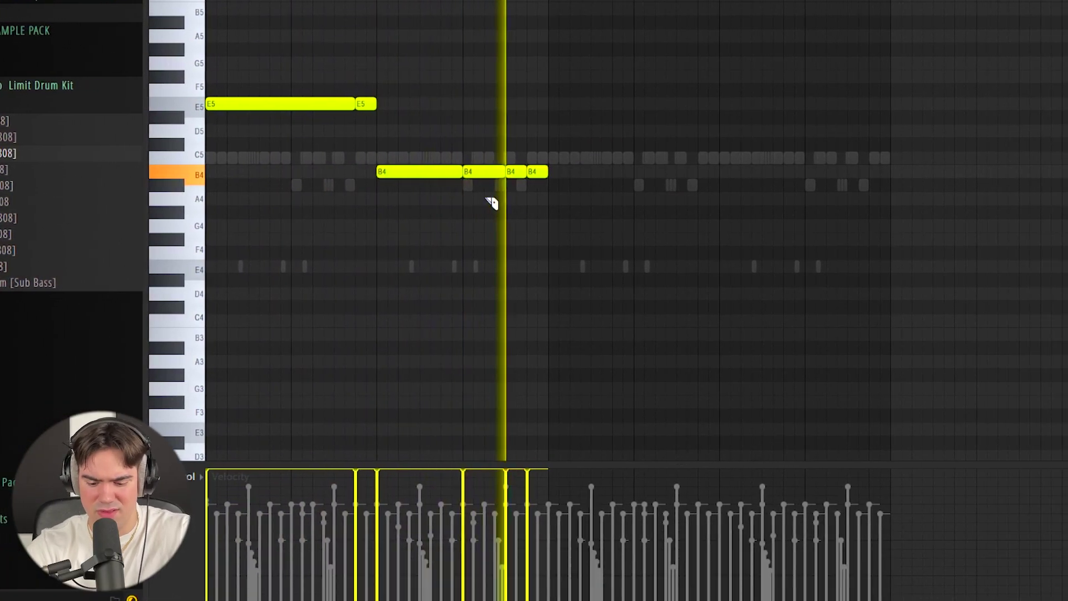
{"action": "key", "text": "ctrl+b"}
{"action": "key", "text": "ctrl+d"}
{"action": "scroll", "coordinate": [801, 133], "scroll_direction": "up", "scroll_amount": 2}
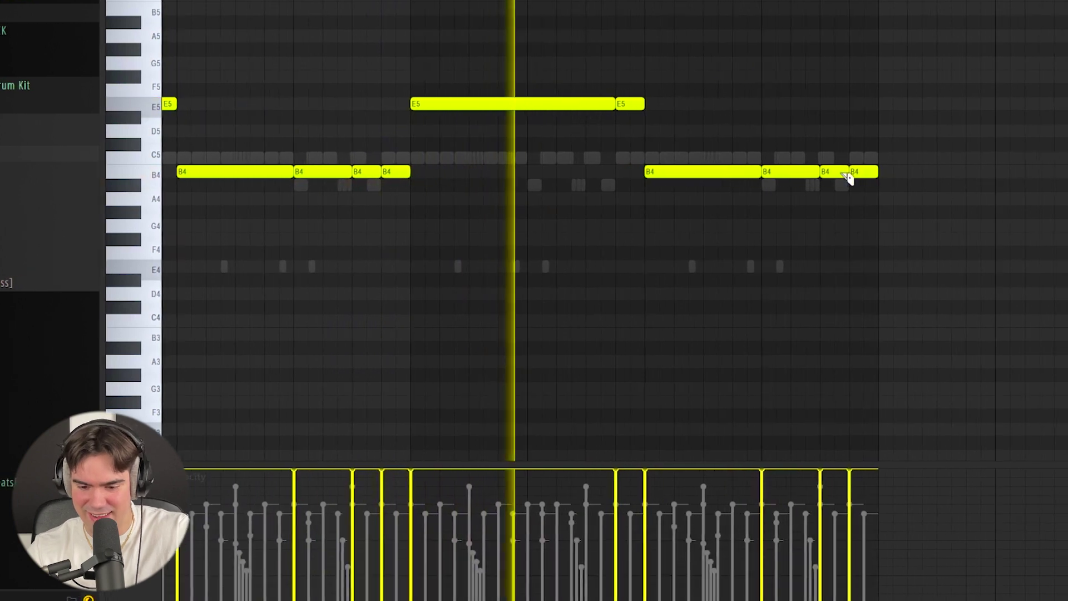
- Rework the 808's B4 notes into a choppier rhythm, splitting the last two bars and closing gaps with quick legato
{"action": "left_click", "coordinate": [755, 172]}
{"action": "scroll", "coordinate": [762, 195], "scroll_direction": "down", "scroll_amount": 2}
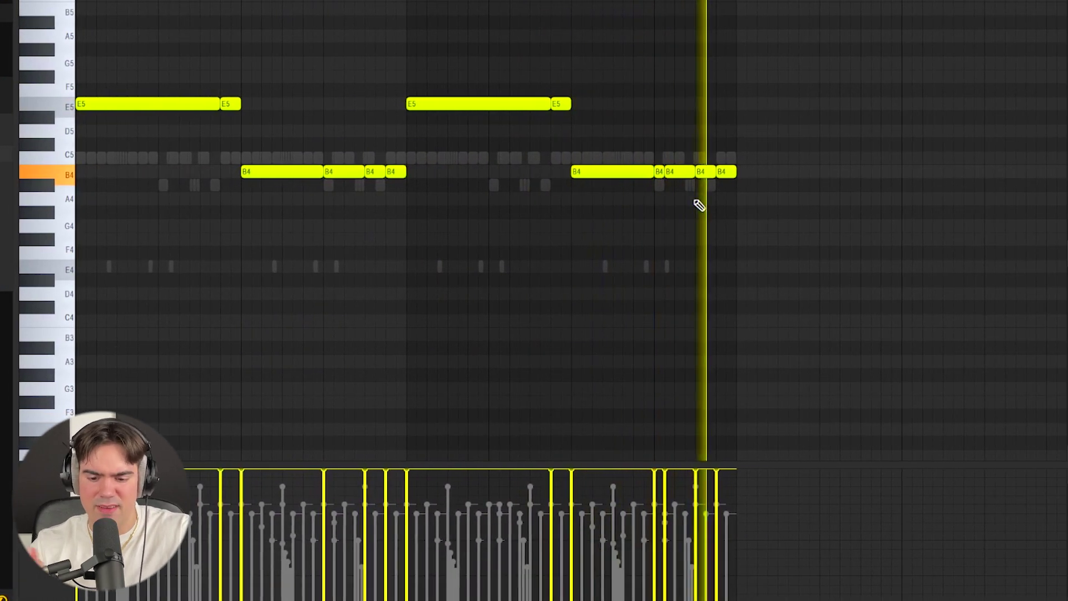
{"action": "scroll", "coordinate": [926, 178], "scroll_direction": "up", "scroll_amount": 3}
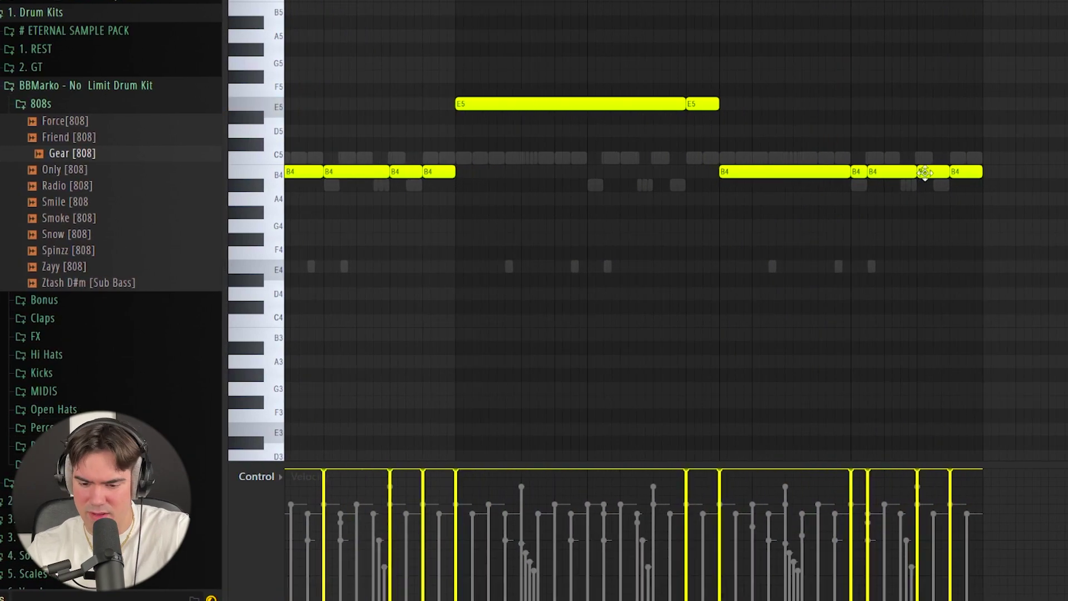
{"action": "scroll", "coordinate": [502, 168], "scroll_direction": "up", "scroll_amount": 3}
{"action": "left_click_drag", "start_coordinate": [599, 171], "coordinate": [623, 153]}
{"action": "key", "text": "ctrl+d"}
{"action": "key", "text": "ctrl+l"}
{"action": "scroll", "coordinate": [656, 145], "scroll_direction": "down", "scroll_amount": 3}
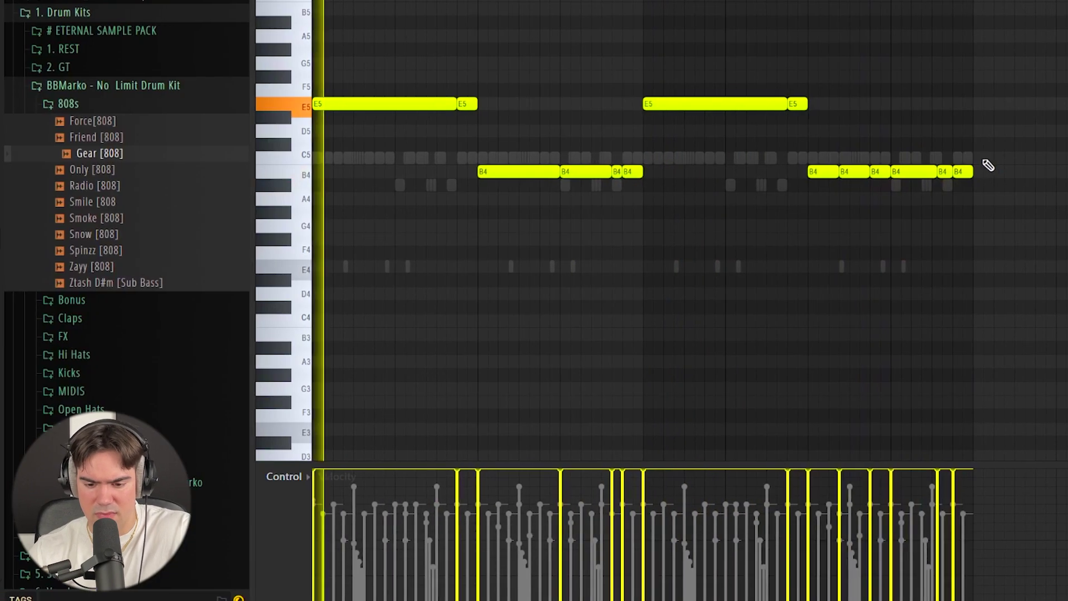
- Move the short second-to-last B4 note of the 808 slightly later in the final bar
{"action": "left_click_drag", "start_coordinate": [898, 207], "coordinate": [840, 248]}
{"action": "scroll", "coordinate": [874, 226], "scroll_direction": "down", "scroll_amount": 2}
{"action": "scroll", "coordinate": [924, 212], "scroll_direction": "up", "scroll_amount": 5}
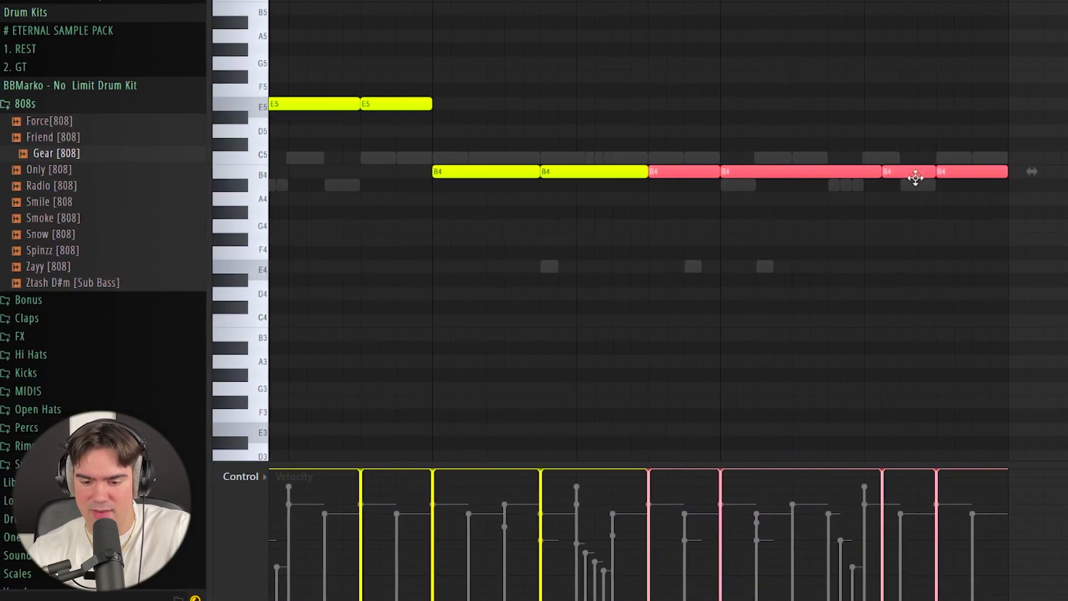
{"action": "left_click_drag", "start_coordinate": [873, 172], "coordinate": [890, 171]}
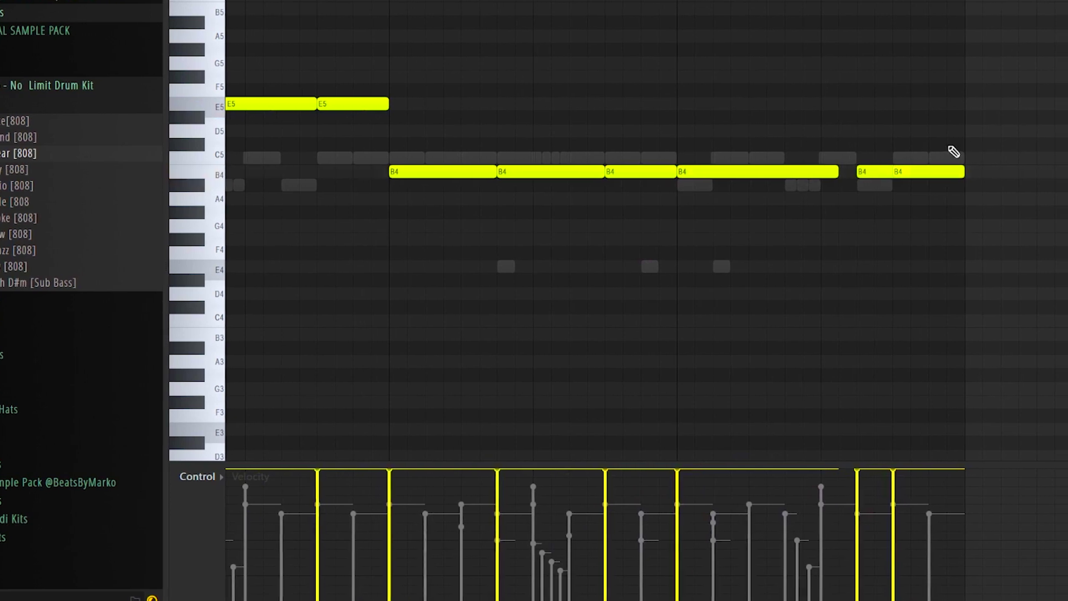
- Apply quick legato to the final four B4 notes of the 808, and trim the last one to the pattern's end
{"action": "left_click_drag", "start_coordinate": [994, 112], "coordinate": [778, 218]}
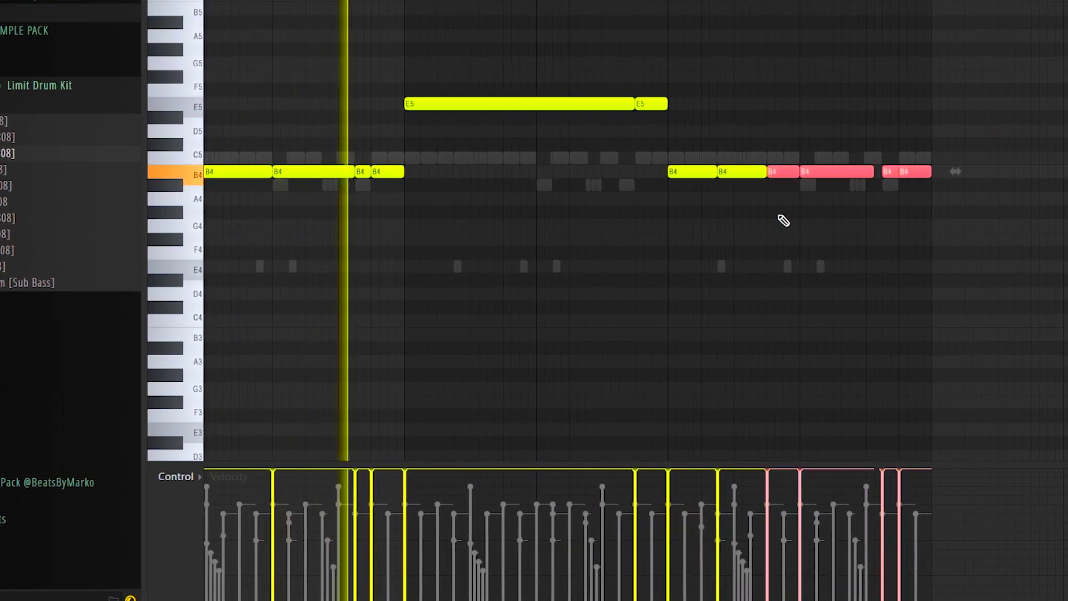
{"action": "key", "text": "ctrl+l"}
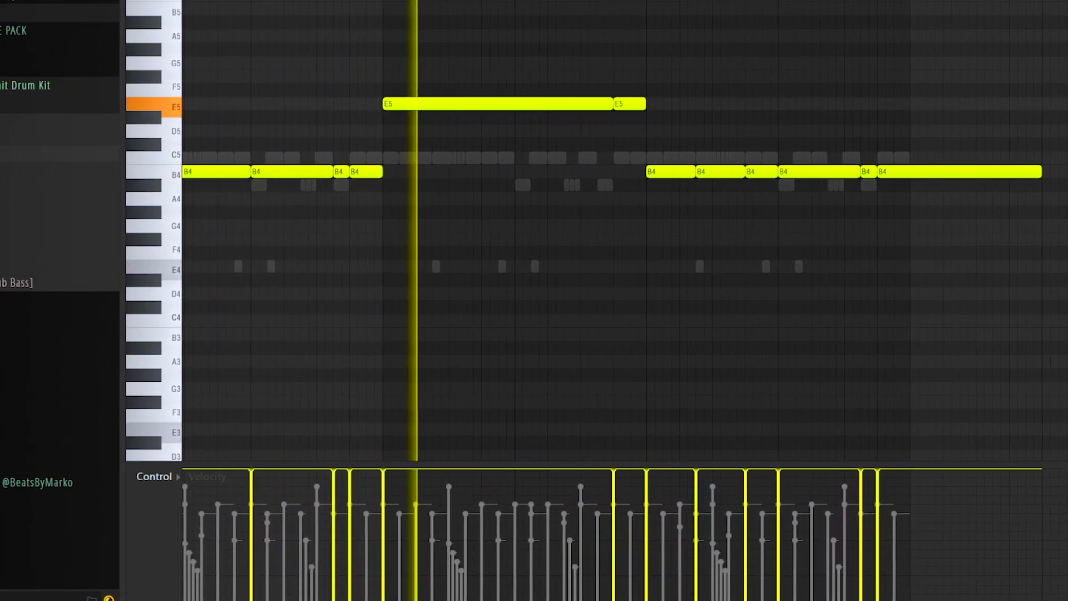
{"action": "left_click_drag", "start_coordinate": [1052, 172], "coordinate": [924, 182]}
{"action": "scroll", "coordinate": [881, 183], "scroll_direction": "down", "scroll_amount": 2}
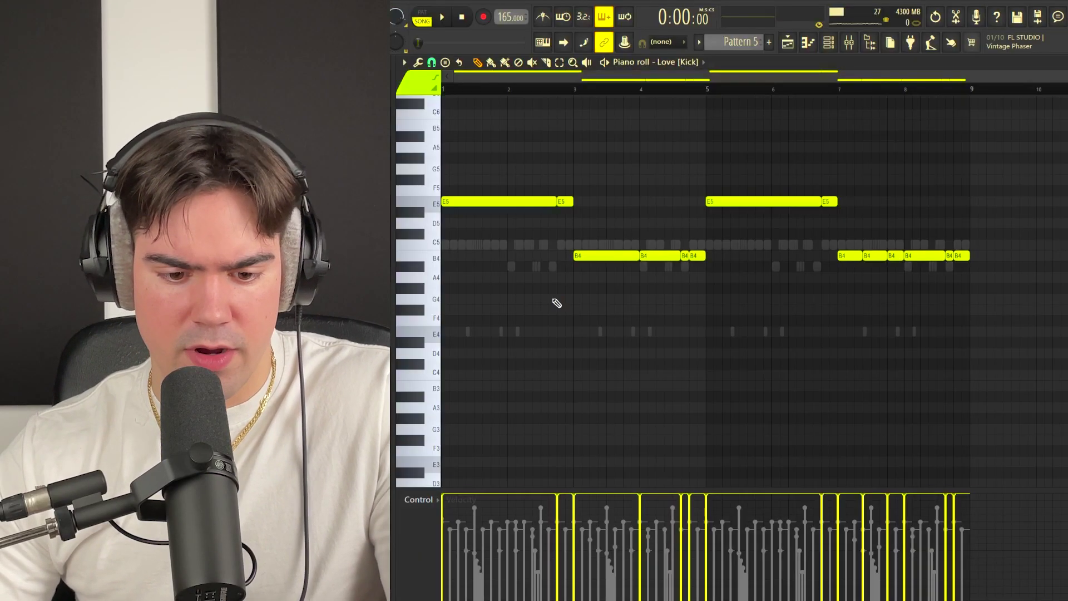
- Limit all the notes in the Love [Kick] piano roll to a single pitch
{"action": "key", "text": "ctrl+a"}
{"action": "key", "text": "alt+k"}
{"action": "key", "text": "Escape"}
{"action": "key", "text": "ctrl+z"}
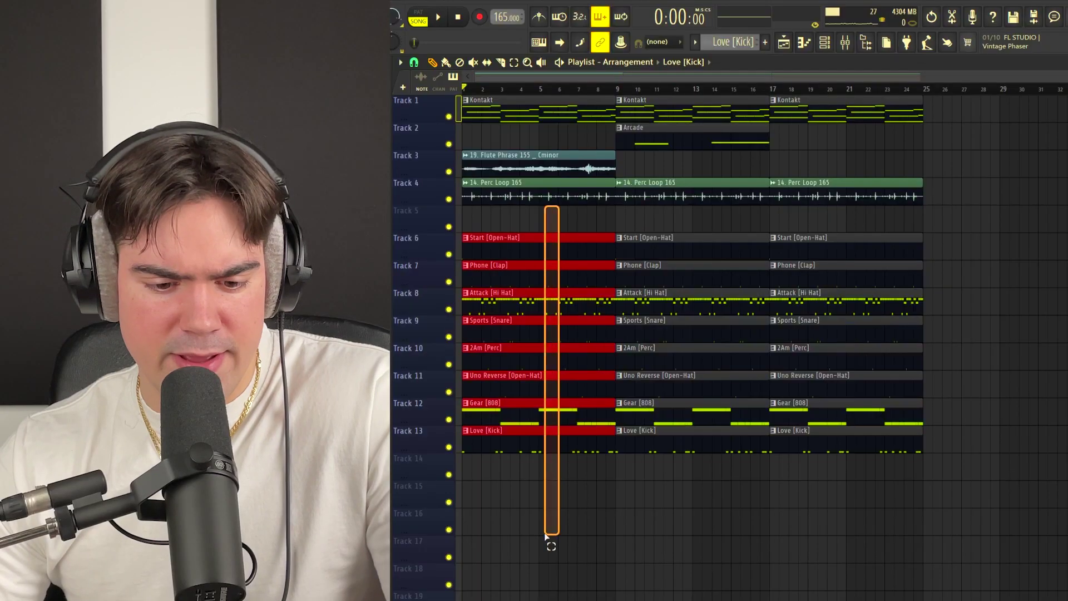
- Delete the drum, 808 and kick clips on Tracks 6 to 13 from the first eight bars, and copy the flute phrase to bar 17
{"action": "key", "text": "Delete"}
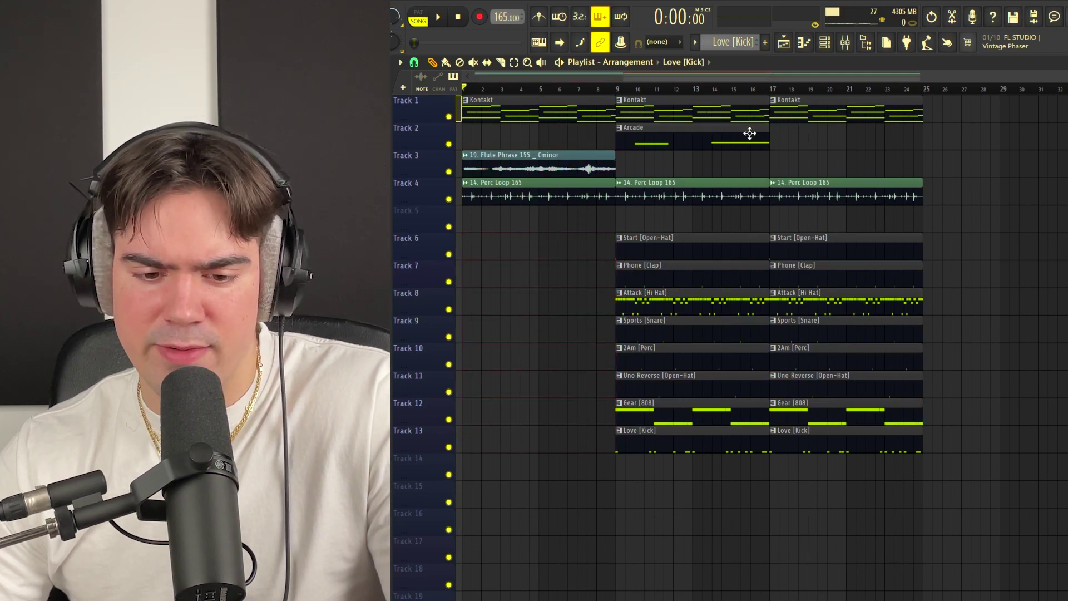
{"action": "left_click_drag", "start_coordinate": [575, 156], "coordinate": [873, 153]}
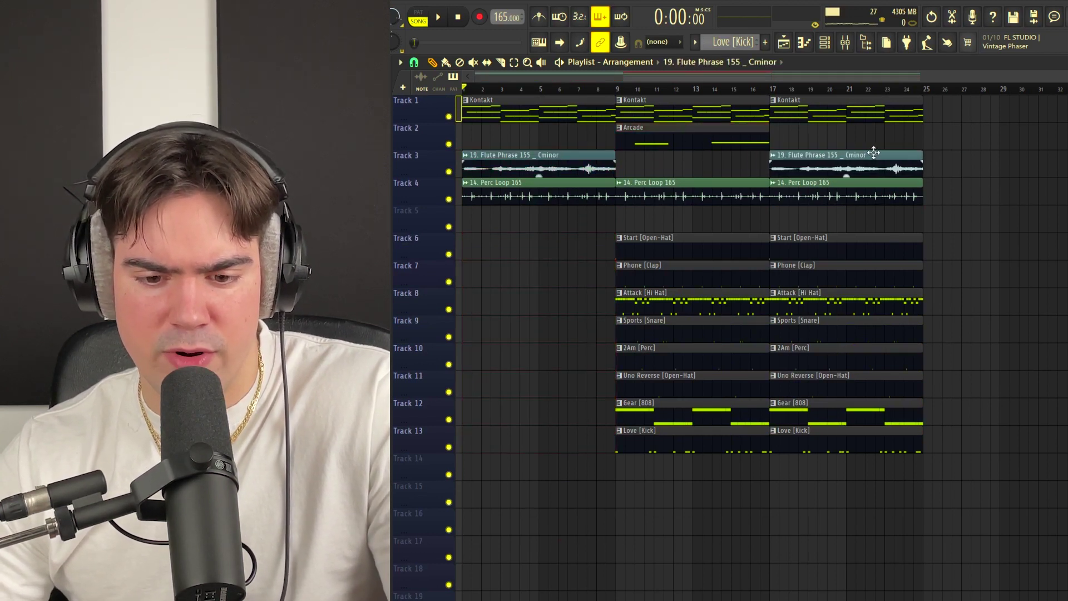
- Duplicate all the clips of the bar 17 to 25 section to bar 25
{"action": "left_click_drag", "start_coordinate": [794, 99], "coordinate": [881, 194]}
{"action": "left_click_drag", "start_coordinate": [825, 160], "coordinate": [826, 160]}
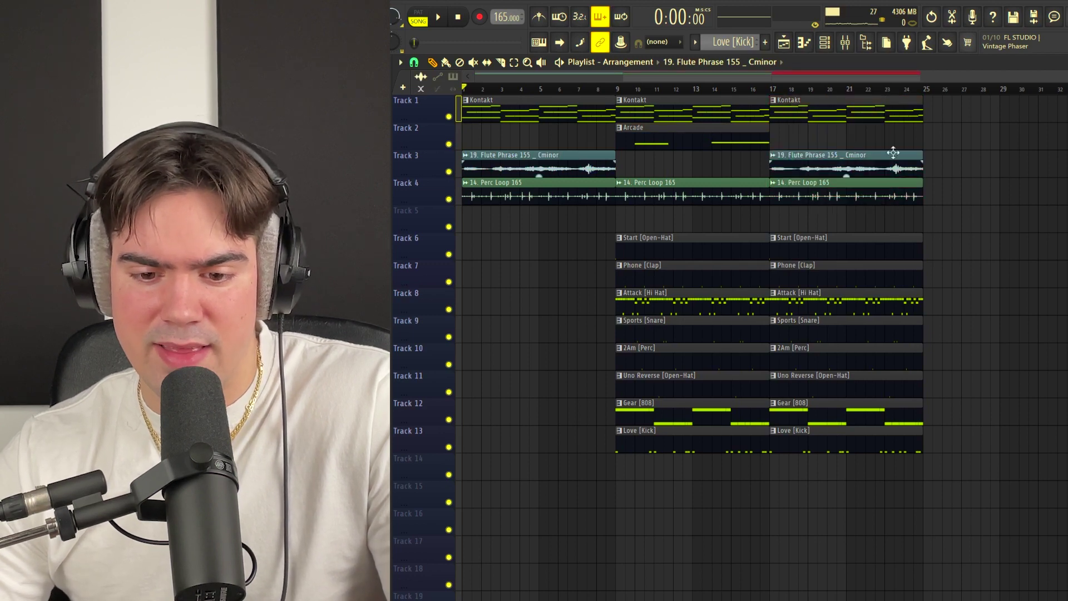
{"action": "key", "text": "ctrl+b"}
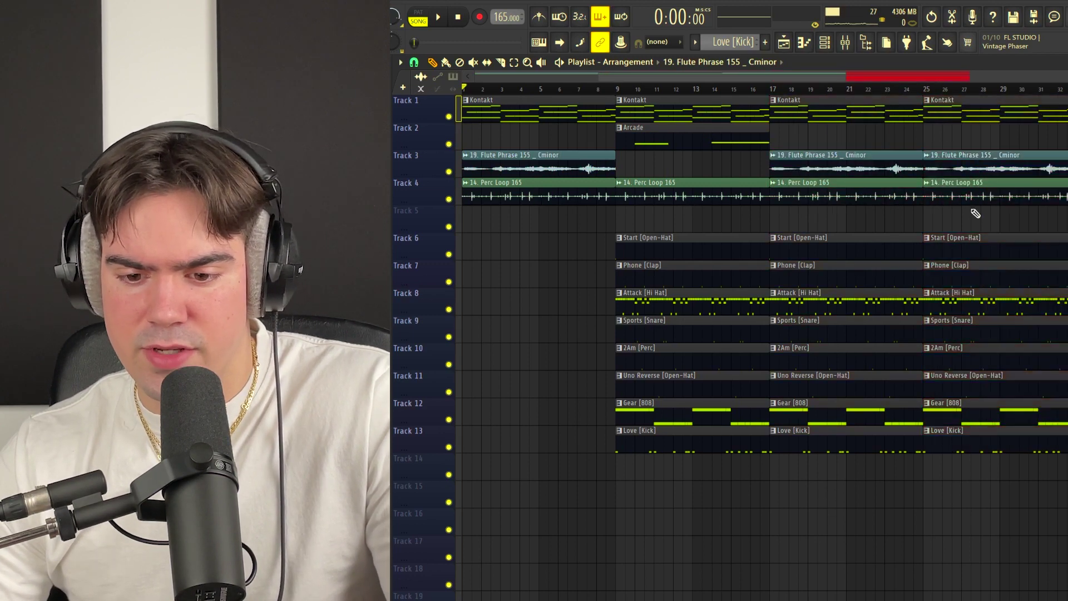
- Delete the flute phrase at bar 25, and trim that section's clip starts to about bar 26.5 on Tracks 7–11 and bar 27 on Tracks 12–13
{"action": "right_click", "coordinate": [973, 170]}
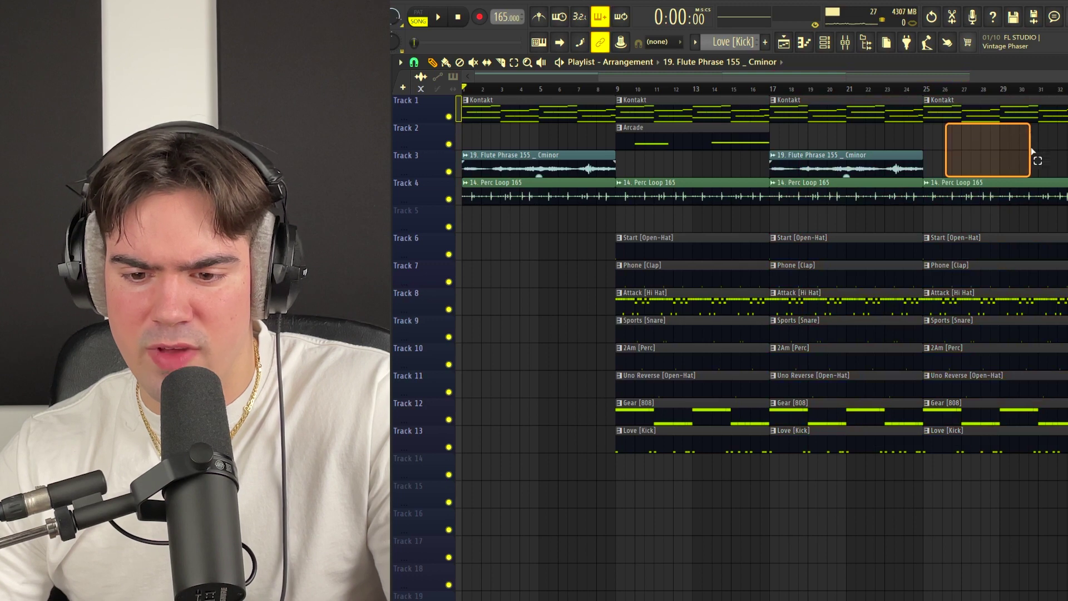
{"action": "scroll", "coordinate": [893, 287], "scroll_direction": "down", "scroll_amount": 2, "text": "ctrl"}
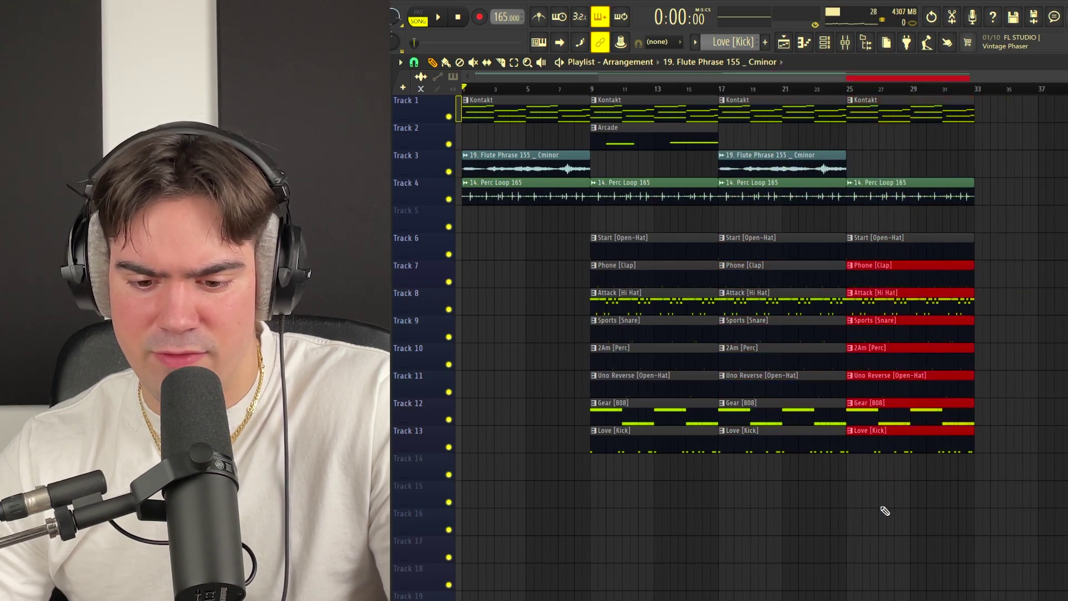
{"action": "left_click_drag", "start_coordinate": [848, 445], "coordinate": [873, 445]}
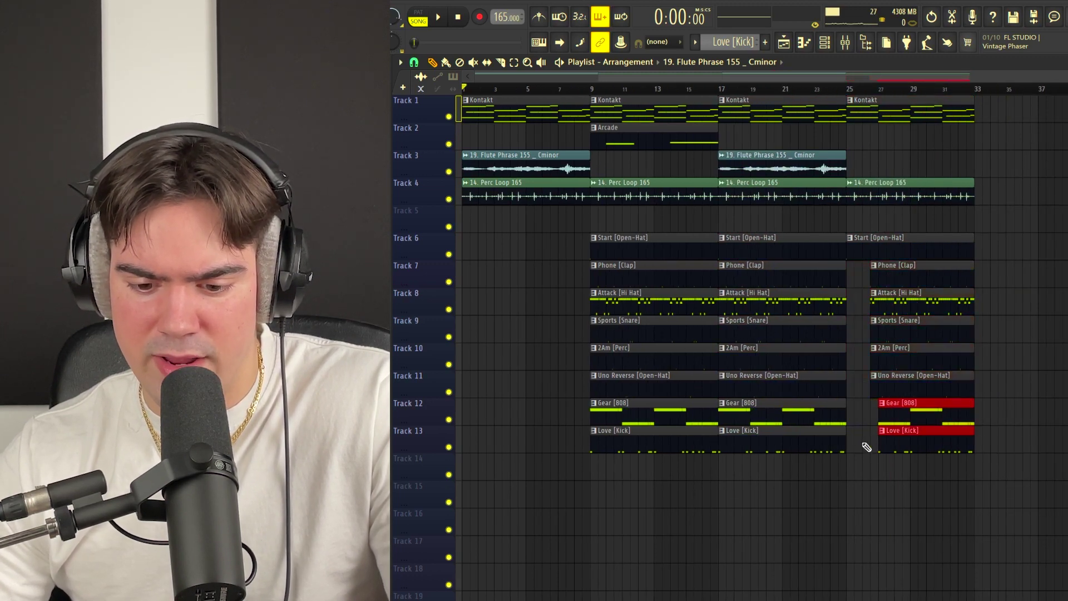
- Copy all the clips of the bar 9 to 17 section, including the Arcade melody, to bar 33
{"action": "mouse_move", "coordinate": [616, 495]}
{"action": "left_mouse_down"}
{"action": "mouse_move", "coordinate": [667, 110]}
{"action": "mouse_move", "coordinate": [1063, 111]}
{"action": "mouse_move", "coordinate": [1046, 112]}
{"action": "left_mouse_up"}
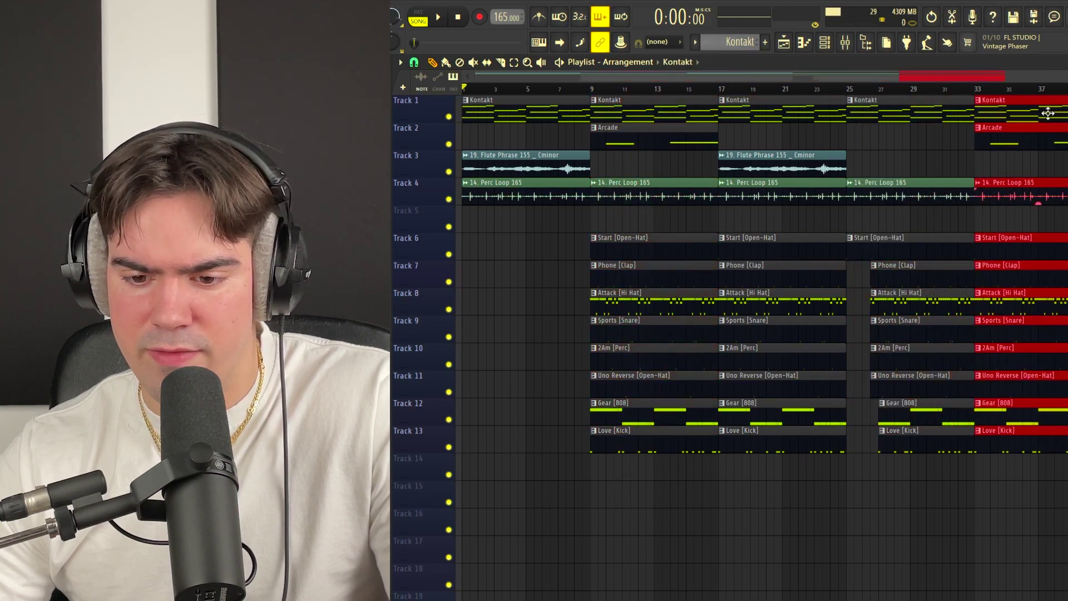
{"action": "scroll", "coordinate": [990, 125], "scroll_direction": "down", "scroll_amount": 1, "text": "ctrl"}
{"action": "key", "text": "ctrl+d"}
- Copy the bar 17 to 25 flute section to bar 41, and delete the copied clips on Tracks 7 to 13
{"action": "mouse_move", "coordinate": [681, 494]}
{"action": "left_mouse_down"}
{"action": "mouse_move", "coordinate": [729, 98]}
{"action": "mouse_move", "coordinate": [1041, 109]}
{"action": "mouse_move", "coordinate": [1007, 108]}
{"action": "left_mouse_up"}
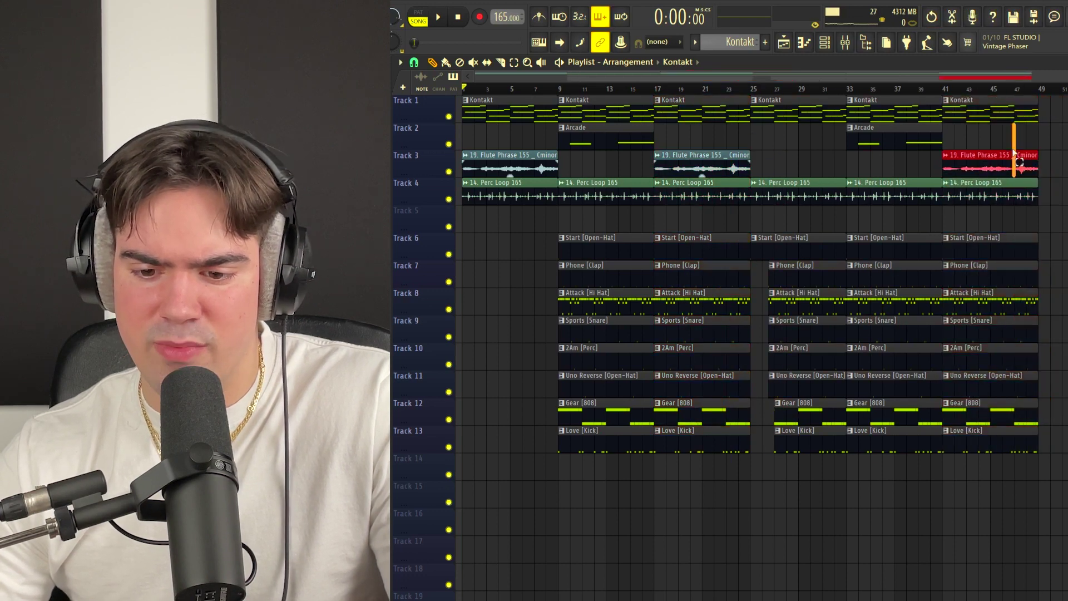
{"action": "left_click_drag", "start_coordinate": [974, 262], "coordinate": [1021, 562]}
{"action": "key", "text": "Delete"}
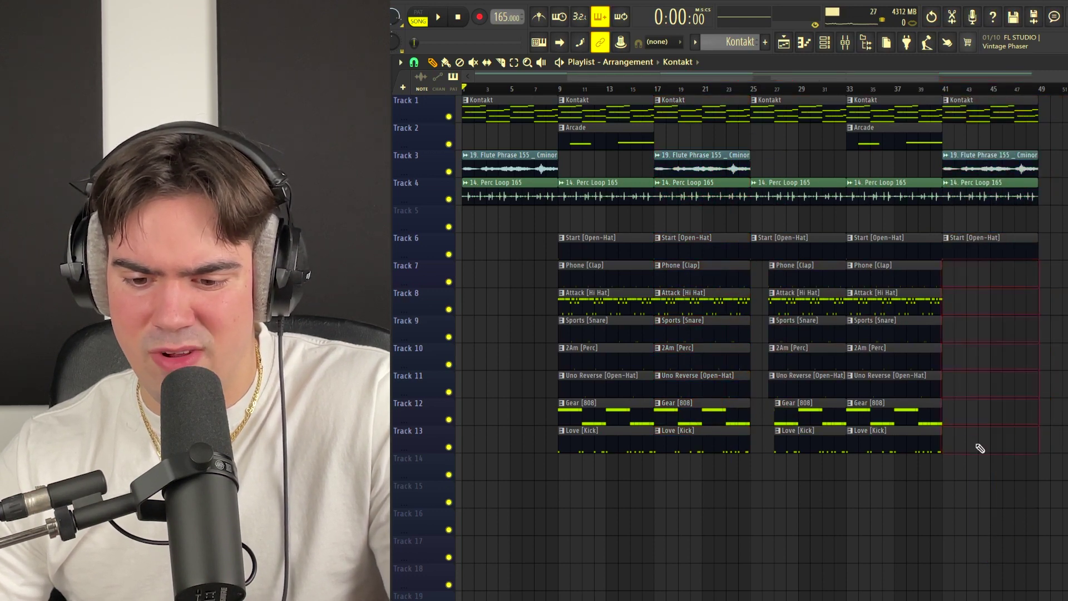
- Load the Simple triangle lowpass LFO preset in Fruity Love Philter on mixer Insert 5
{"action": "left_click", "coordinate": [847, 45]}
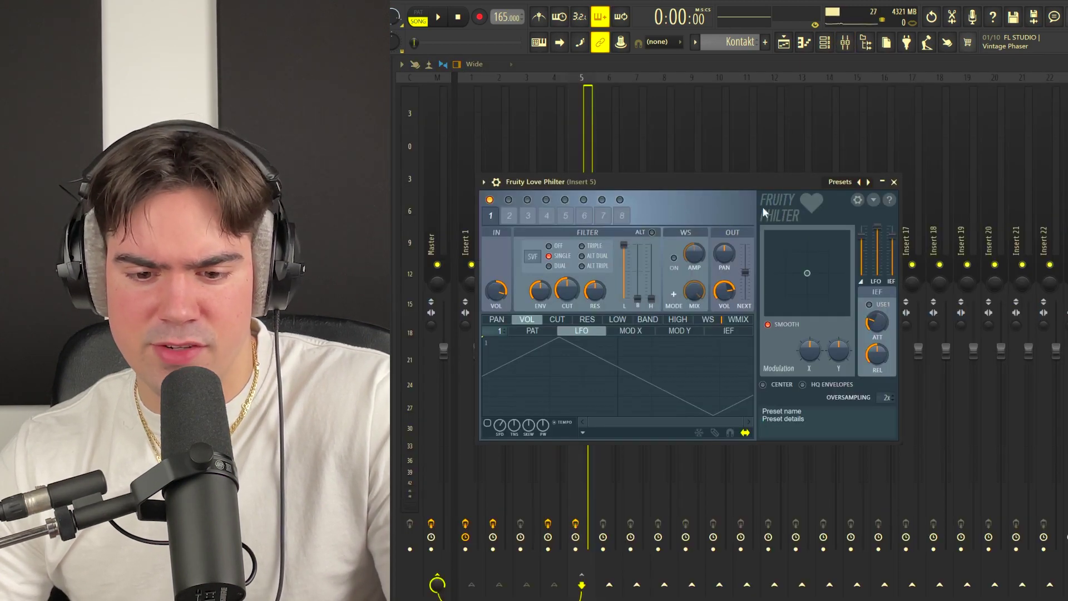
{"action": "left_click", "coordinate": [868, 183]}
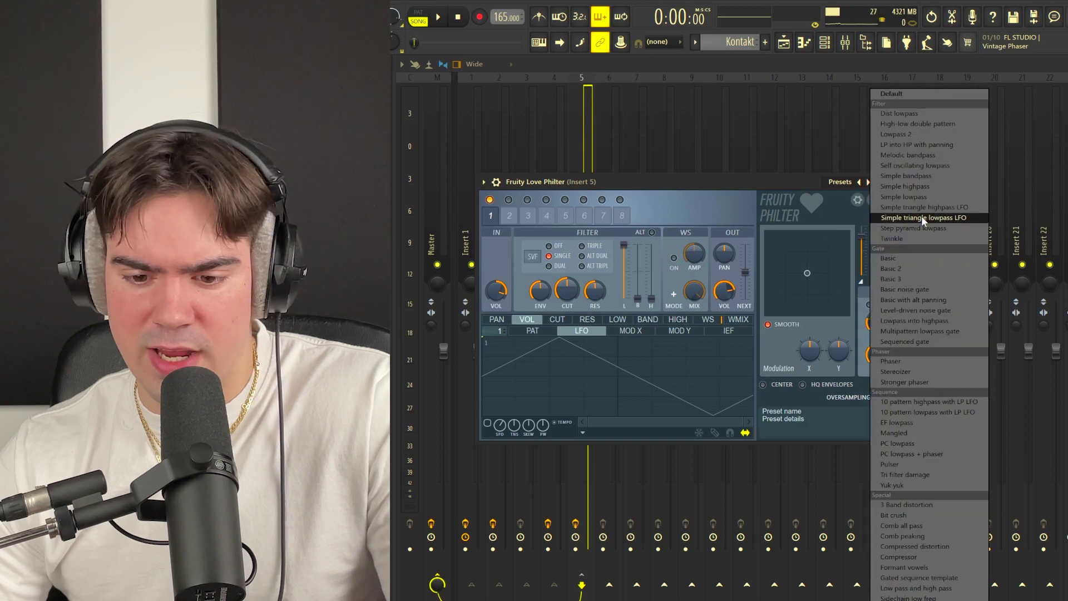
{"action": "left_click", "coordinate": [972, 218]}
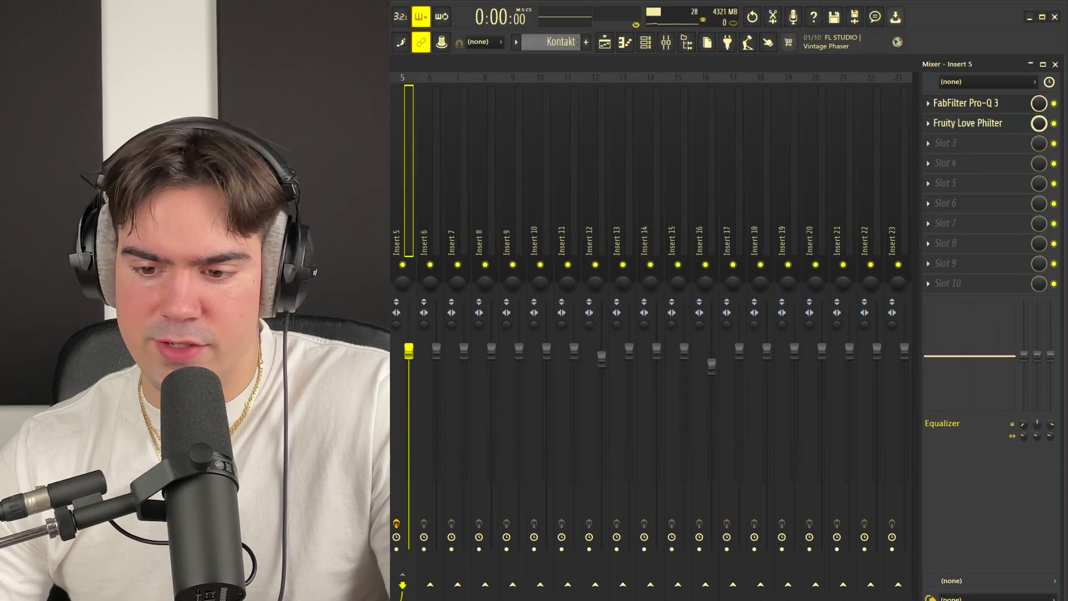
- Create an automation clip for the Love Philter mix level, and raise its curve to full at bar 41
{"action": "right_click", "coordinate": [1040, 124]}
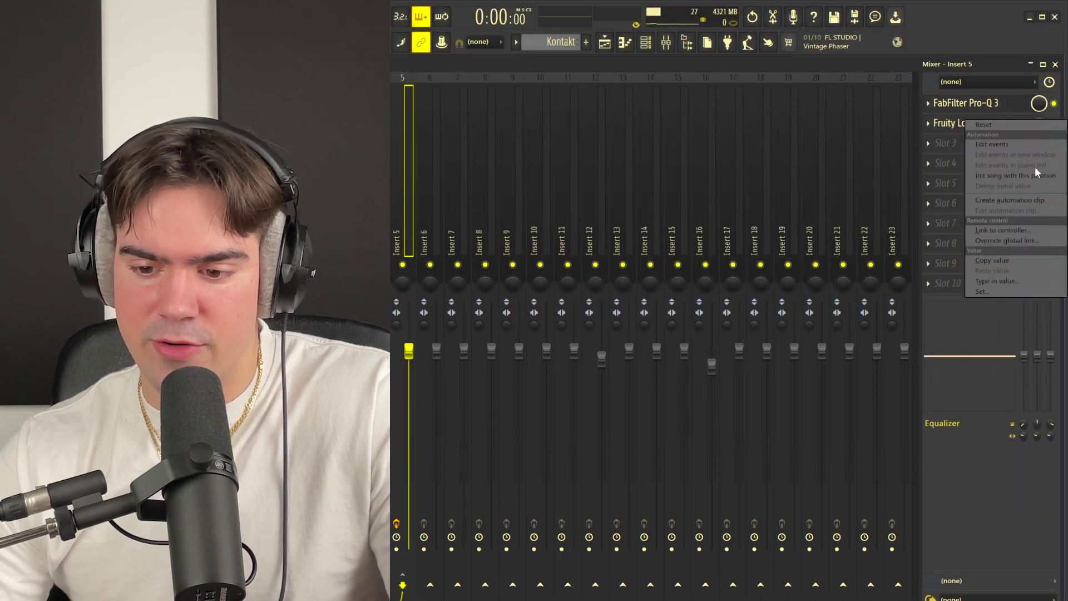
{"action": "left_click", "coordinate": [1015, 200]}
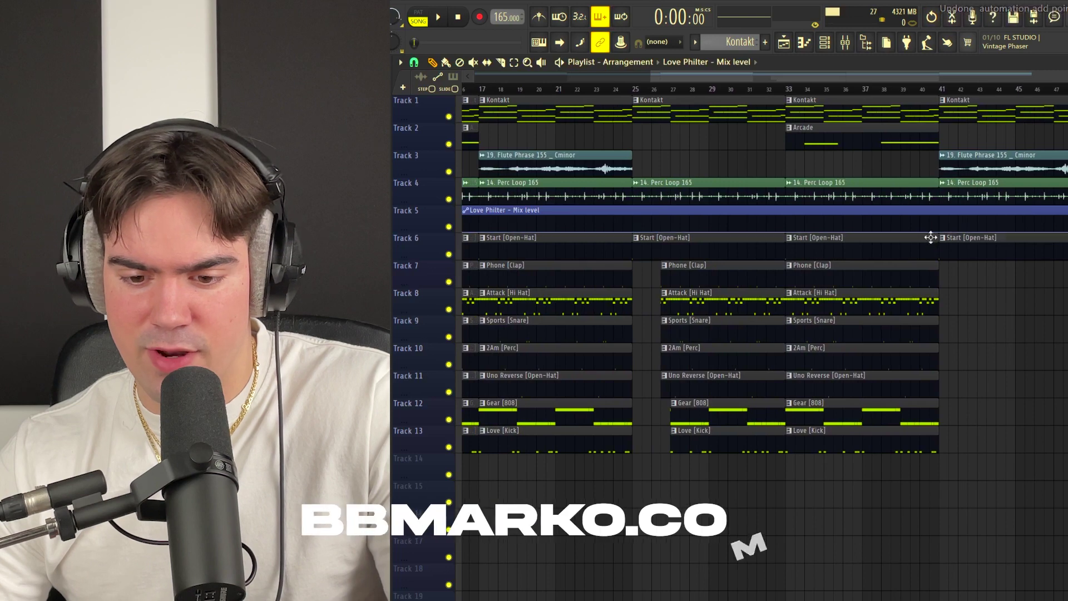
{"action": "left_click_drag", "start_coordinate": [939, 231], "coordinate": [945, 209]}
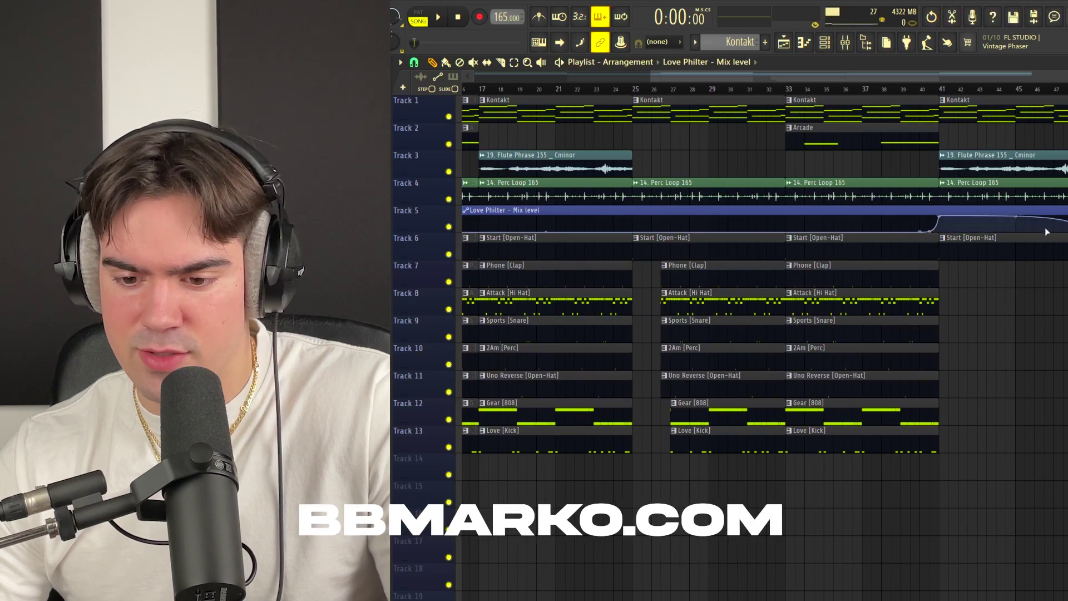
{"action": "scroll", "coordinate": [1016, 213], "scroll_direction": "down", "scroll_amount": 3}
{"action": "left_click_drag", "start_coordinate": [632, 506], "coordinate": [710, 256]}
{"action": "left_click_drag", "start_coordinate": [681, 204], "coordinate": [608, 105]}
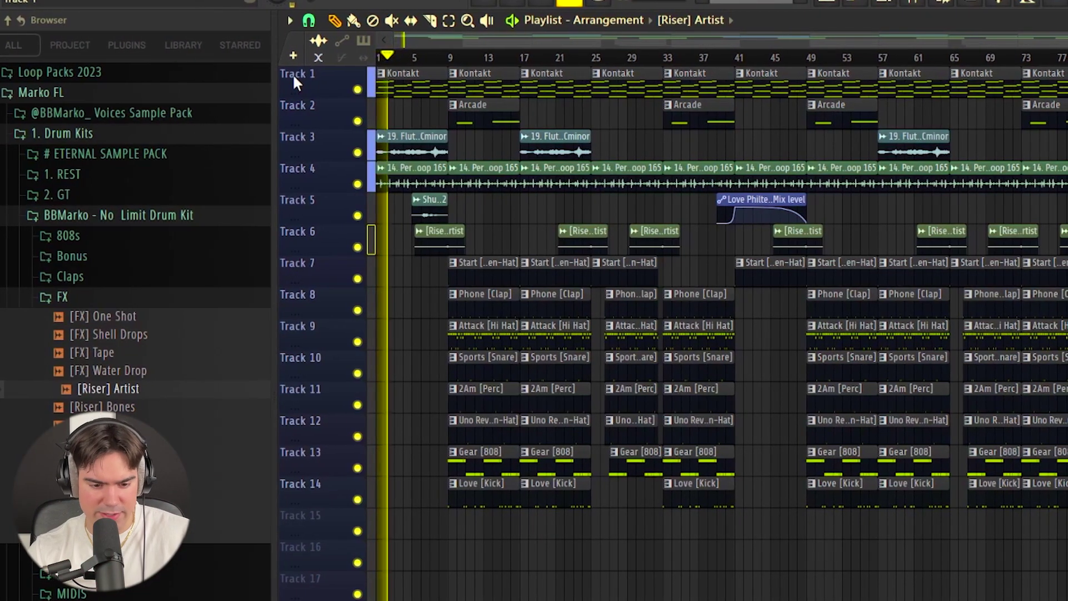
- Play the arrangement from the intro into the filtered breakdown at bar 41, checking the drum entries, drop-outs and risers
{"action": "left_click", "coordinate": [378, 143], "text": "ctrl"}
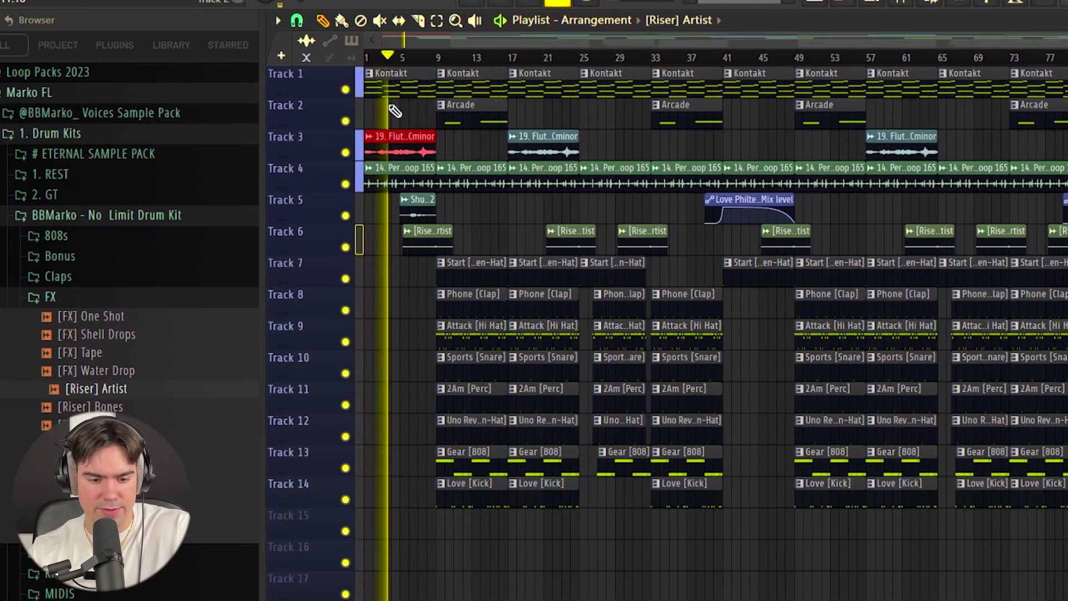
{"action": "left_click", "coordinate": [403, 82], "text": "ctrl"}
{"action": "scroll", "coordinate": [463, 39], "scroll_direction": "up", "scroll_amount": 3}
{"action": "left_click", "coordinate": [415, 118], "text": "ctrl"}
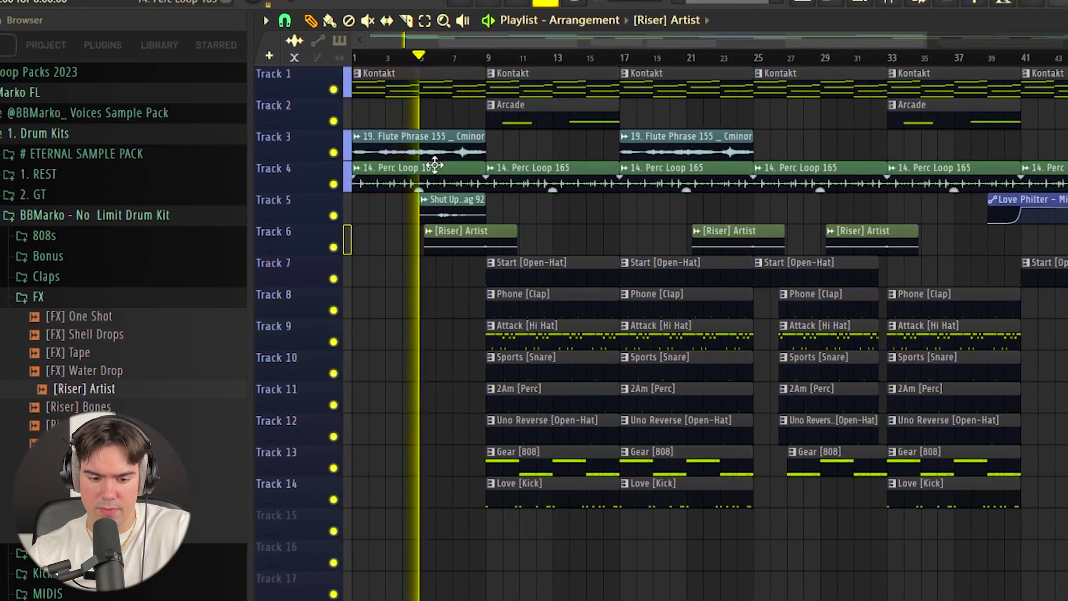
{"action": "scroll", "coordinate": [412, 171], "scroll_direction": "up", "scroll_amount": 5}
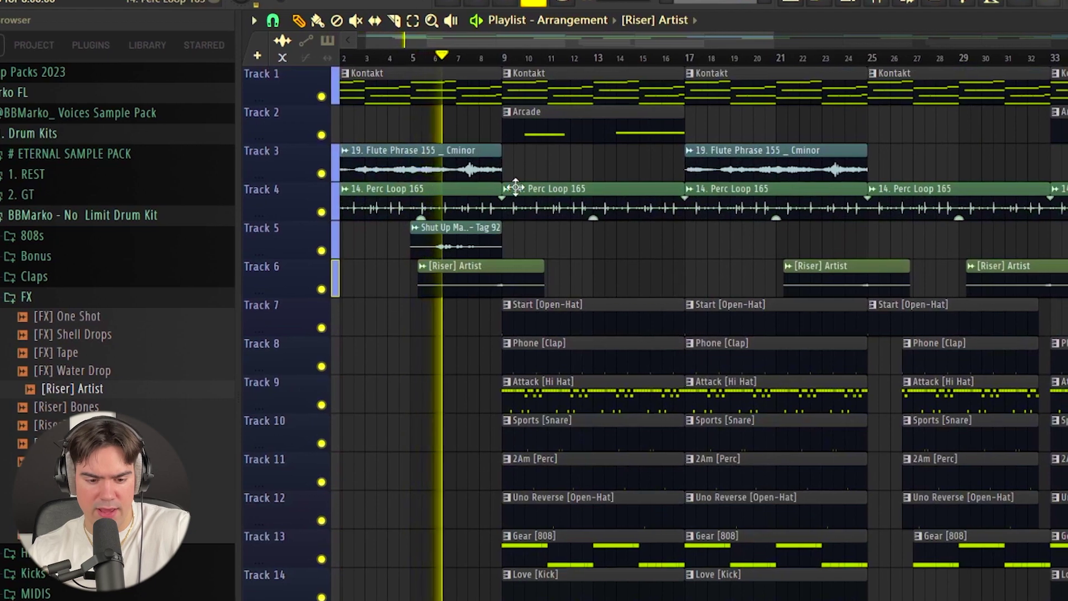
{"action": "left_click_drag", "start_coordinate": [432, 43], "coordinate": [418, 43]}
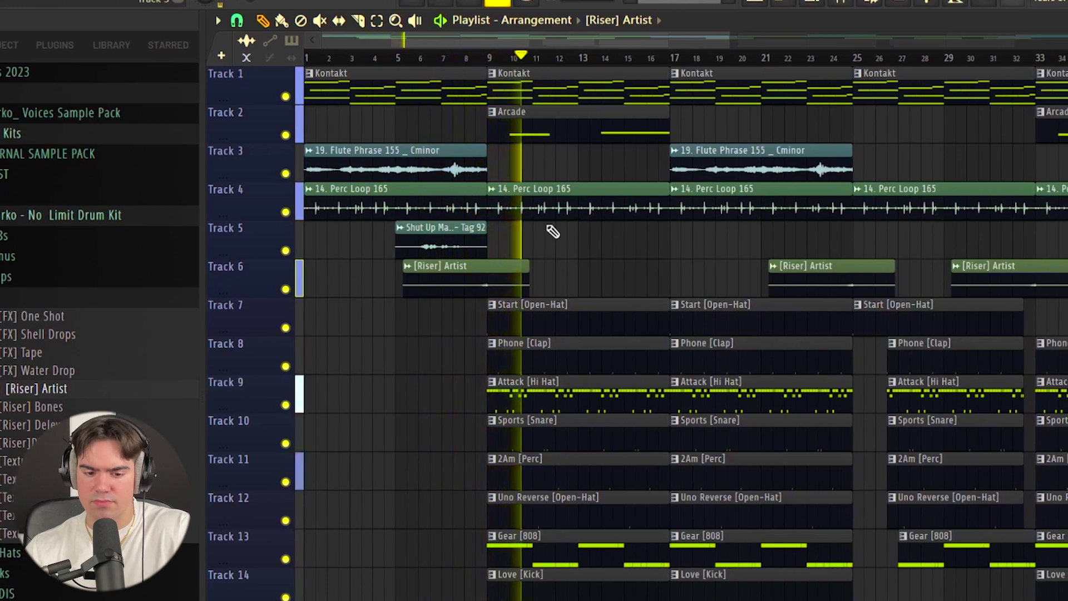
{"action": "left_click_drag", "start_coordinate": [560, 152], "coordinate": [579, 105]}
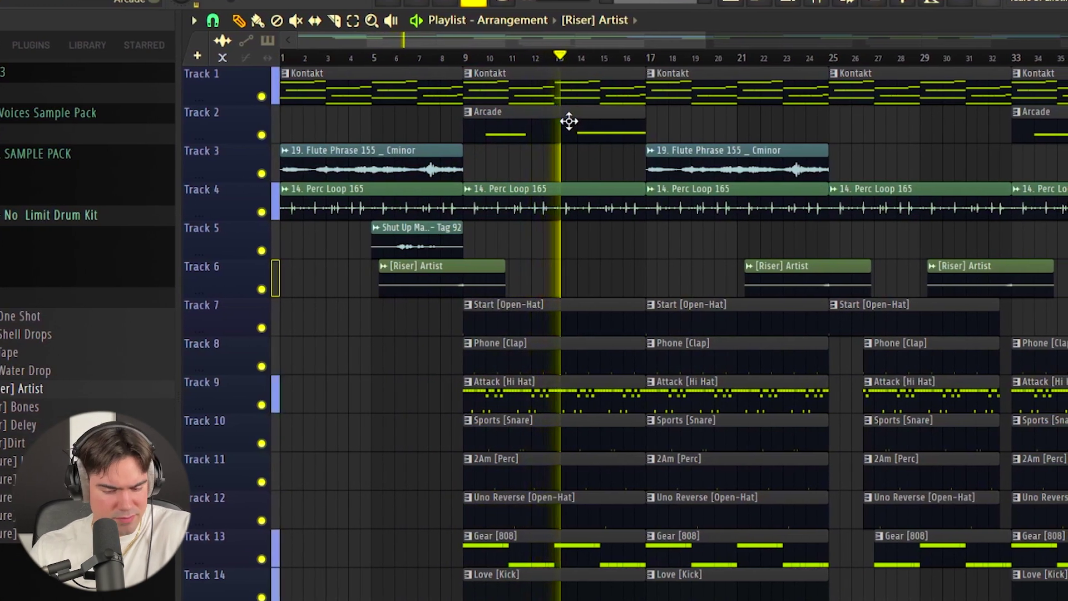
{"action": "scroll", "coordinate": [656, 234], "scroll_direction": "down", "scroll_amount": 1}
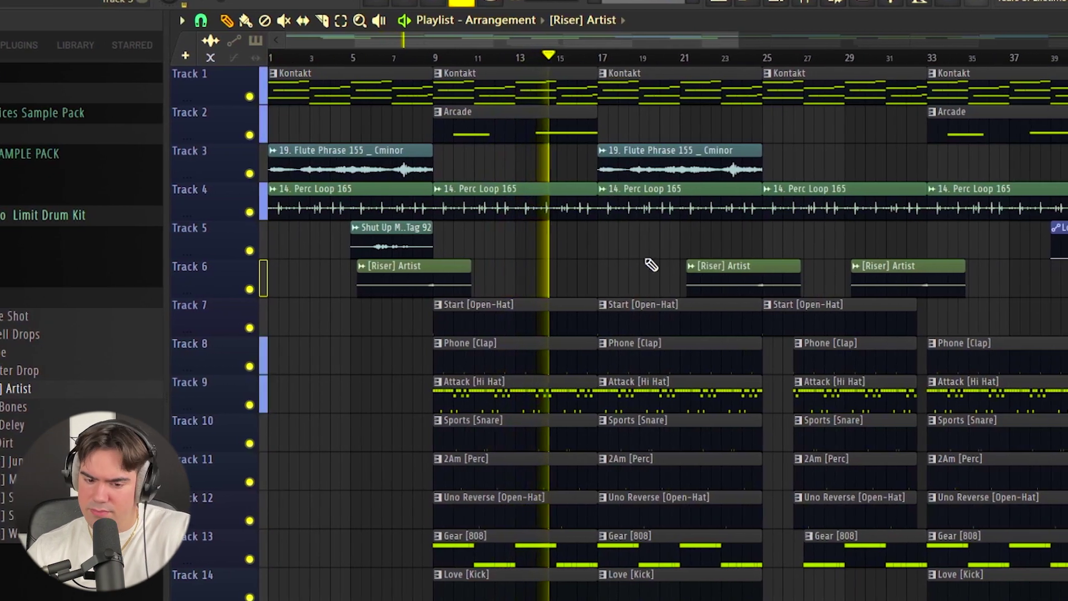
{"action": "scroll", "coordinate": [601, 238], "scroll_direction": "down", "scroll_amount": 3}
{"action": "scroll", "coordinate": [548, 269], "scroll_direction": "down", "scroll_amount": 1}
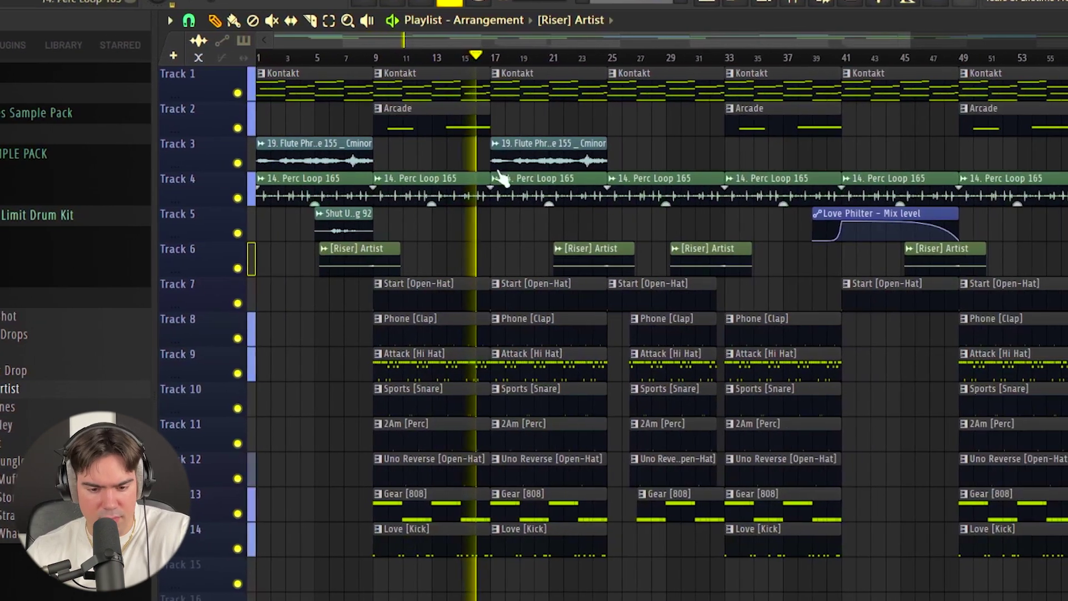
{"action": "left_click_drag", "start_coordinate": [550, 103], "coordinate": [558, 134]}
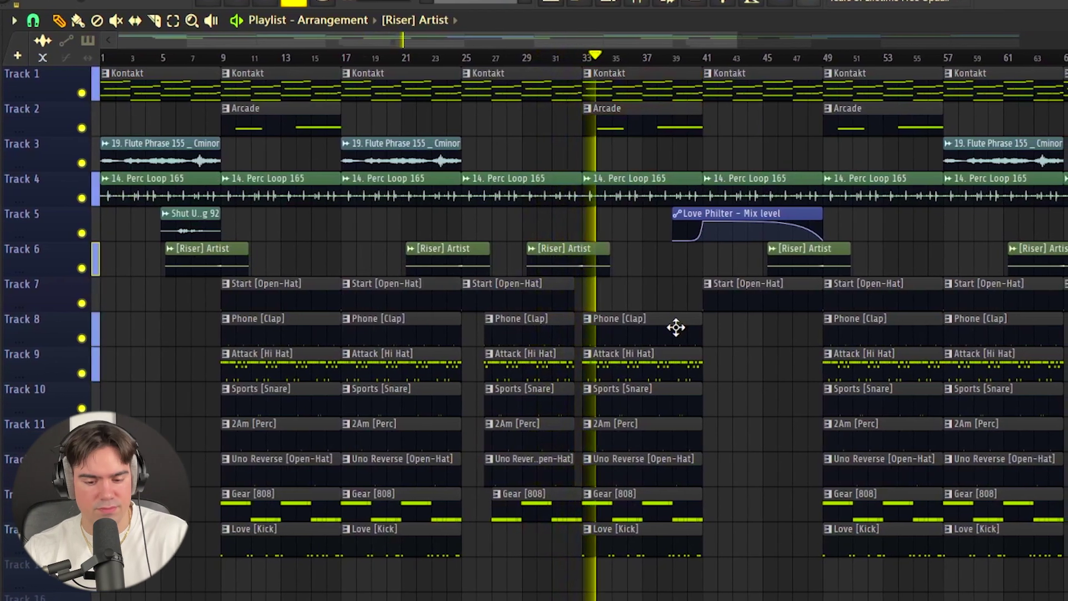
{"action": "scroll", "coordinate": [670, 345], "scroll_direction": "down", "scroll_amount": 2, "text": "ctrl"}
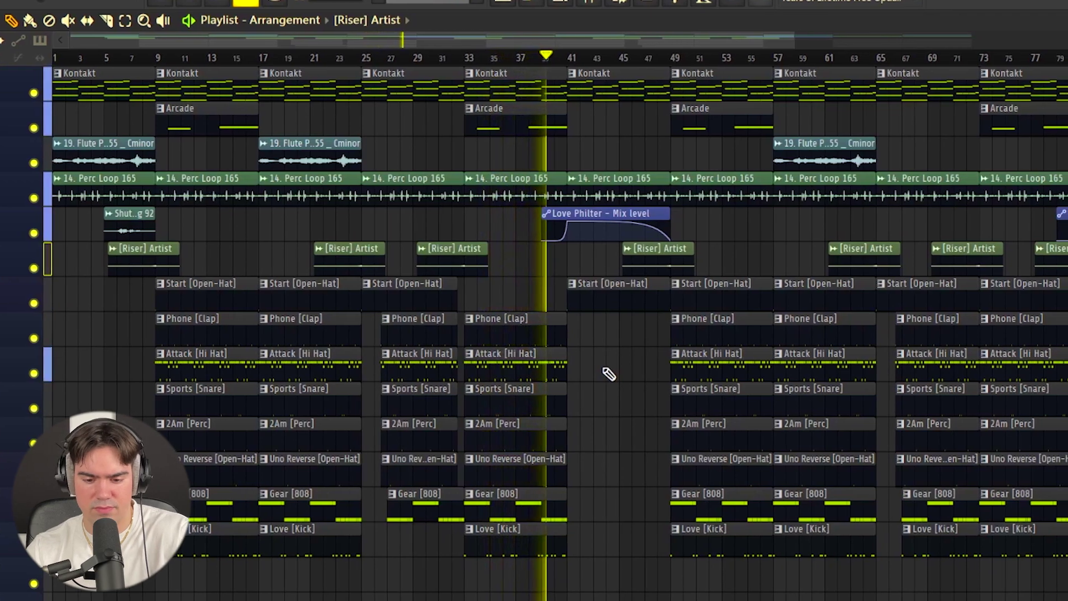
{"action": "left_click_drag", "start_coordinate": [590, 239], "coordinate": [634, 91]}
{"action": "left_click", "coordinate": [667, 146], "text": "ctrl"}
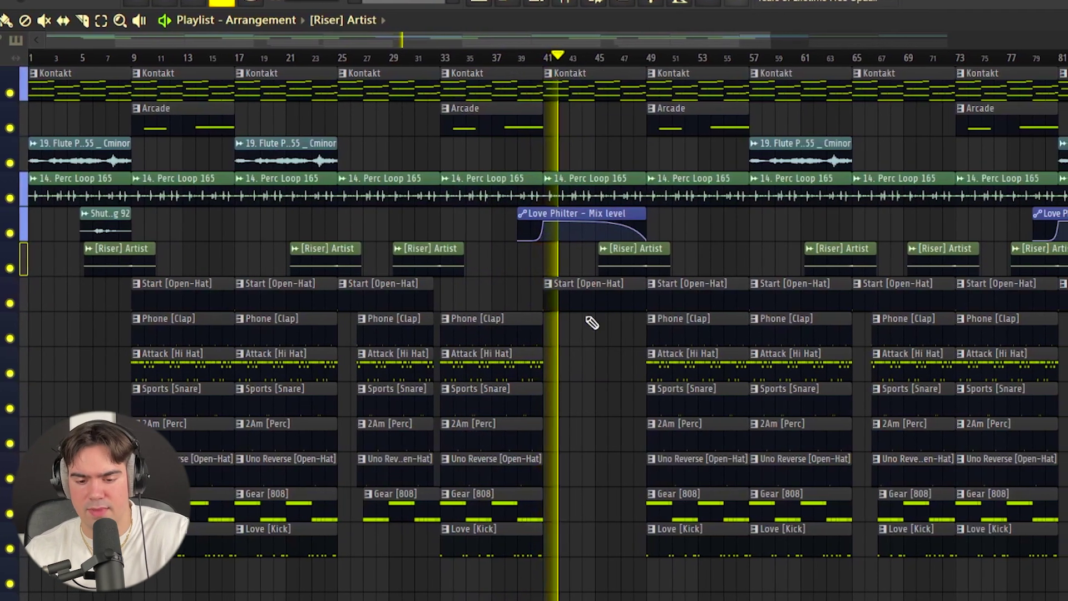
{"action": "scroll", "coordinate": [601, 344], "scroll_direction": "down", "scroll_amount": 1}
{"action": "left_click_drag", "start_coordinate": [540, 353], "coordinate": [551, 234]}
{"action": "left_click", "coordinate": [541, 250], "text": "ctrl"}
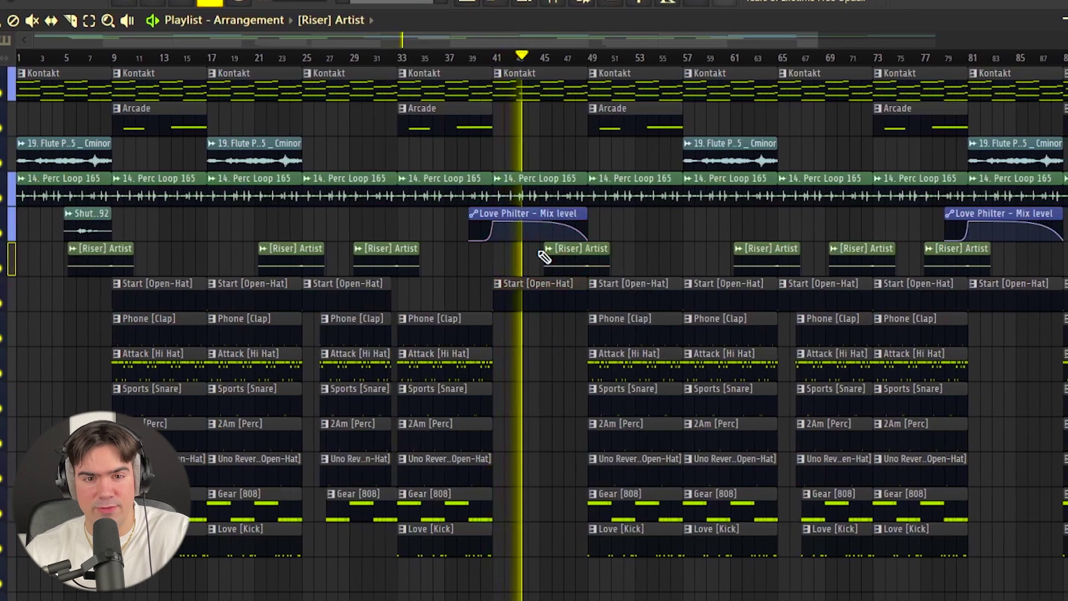